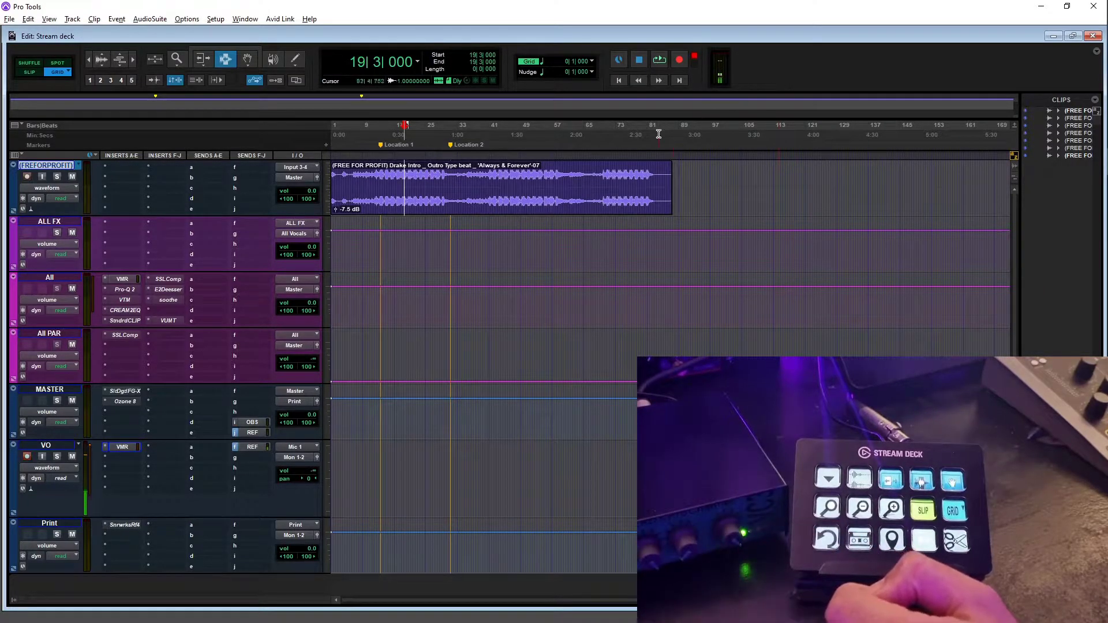
# Step: Select the Drake Intro beat clip with the Grabber and move it out of the main playlist into another playlist
pyautogui.click(246, 60)
pyautogui.click(370, 203)
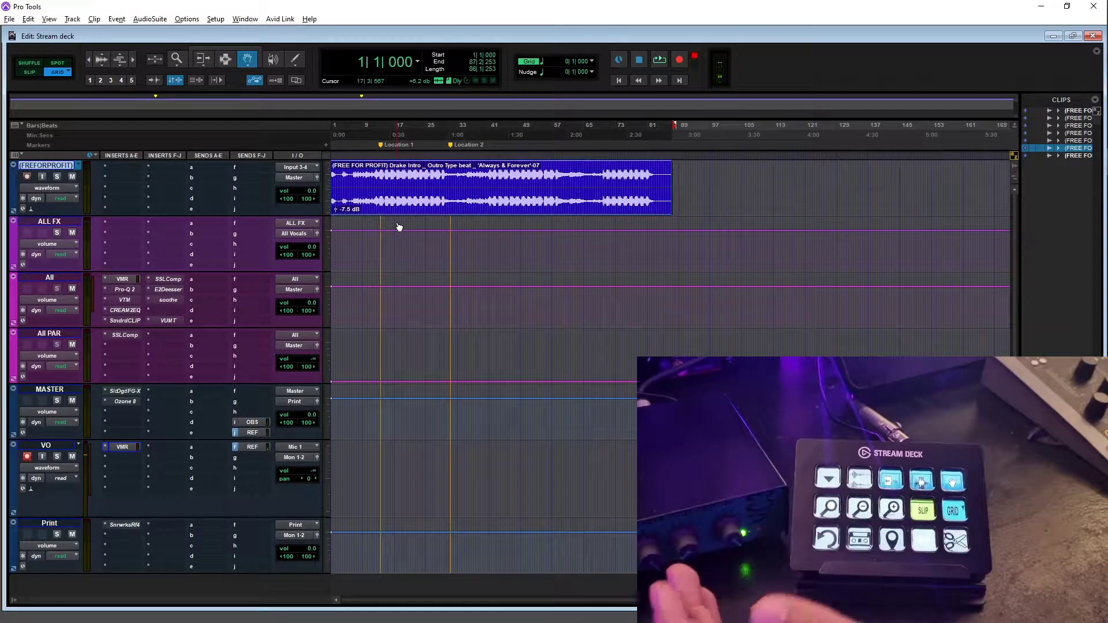
pyautogui.press('Delete')
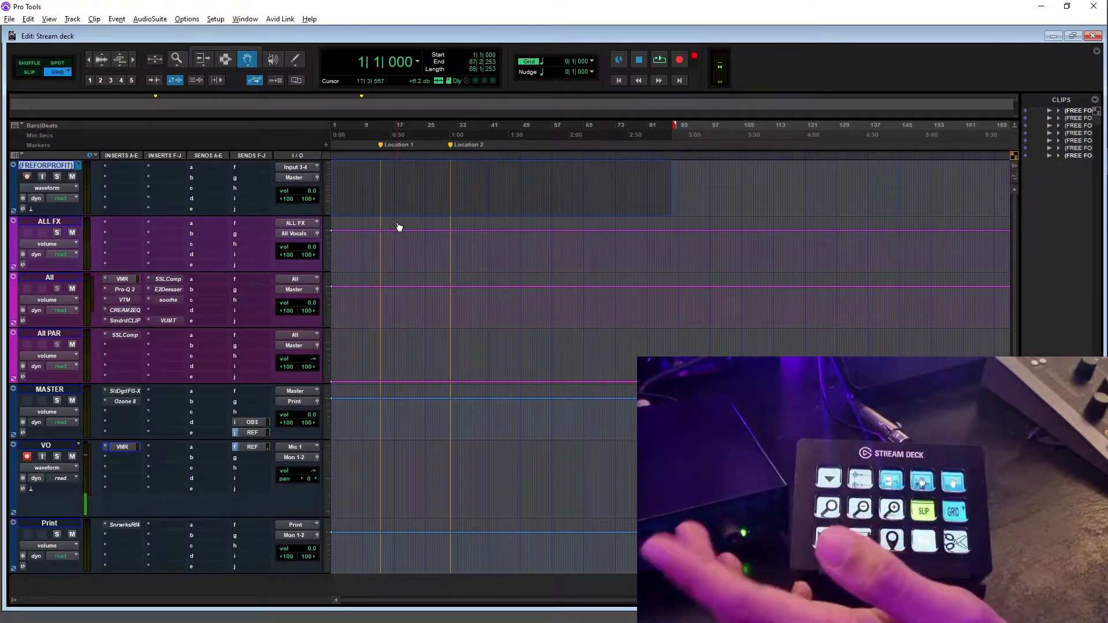
# Step: Show the beat track's playlists and move the Drake Intro clip from its alternate lane back to the main playlist
pyautogui.click(57, 188)
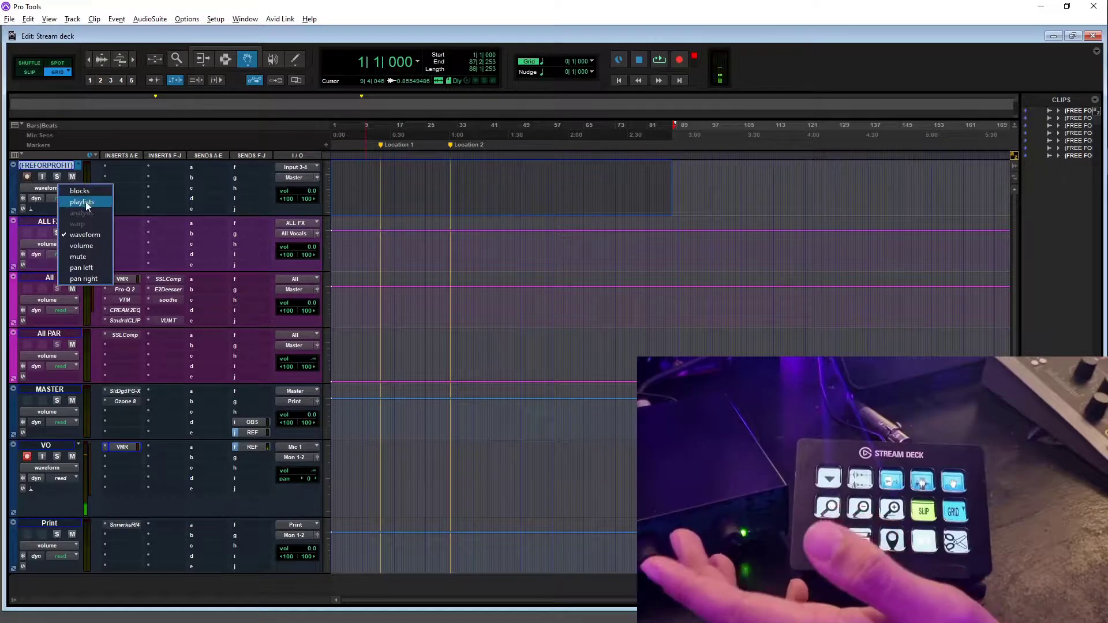
pyautogui.click(81, 202)
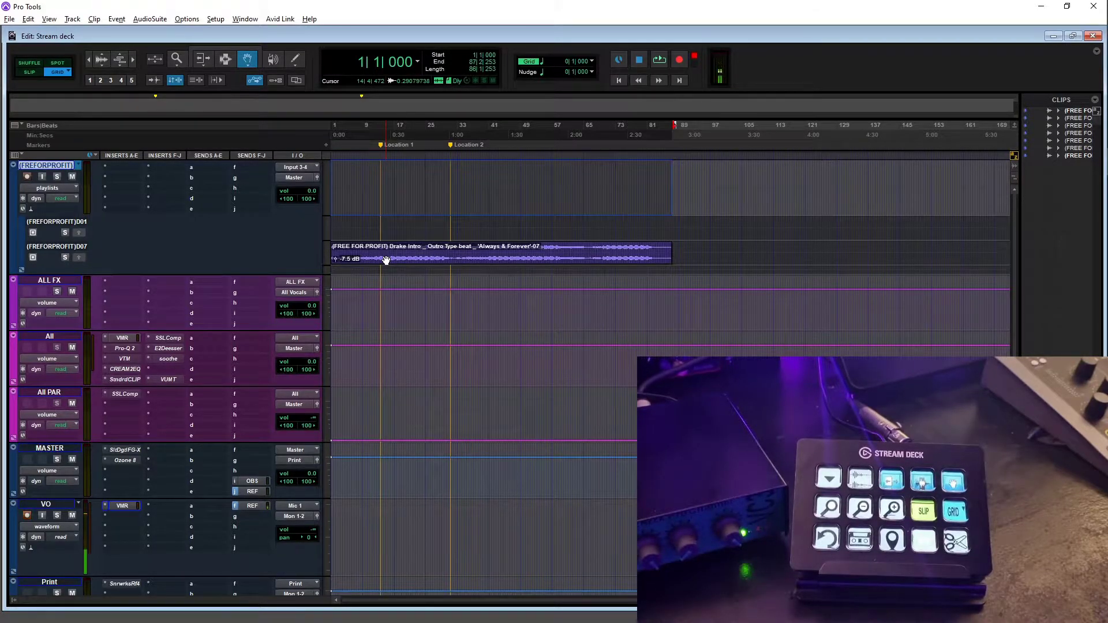
pyautogui.moveTo(386, 261); pyautogui.dragTo(378, 190)
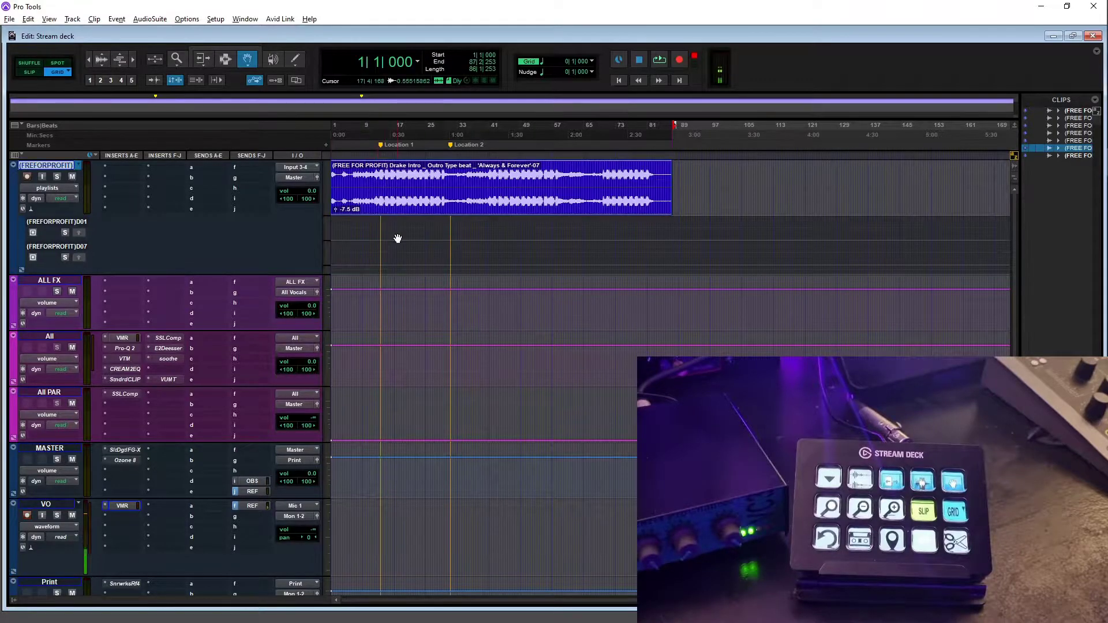
# Step: Review the options for moving the beat clip to another playlist and move it to a new playlist
pyautogui.rightClick(392, 201)
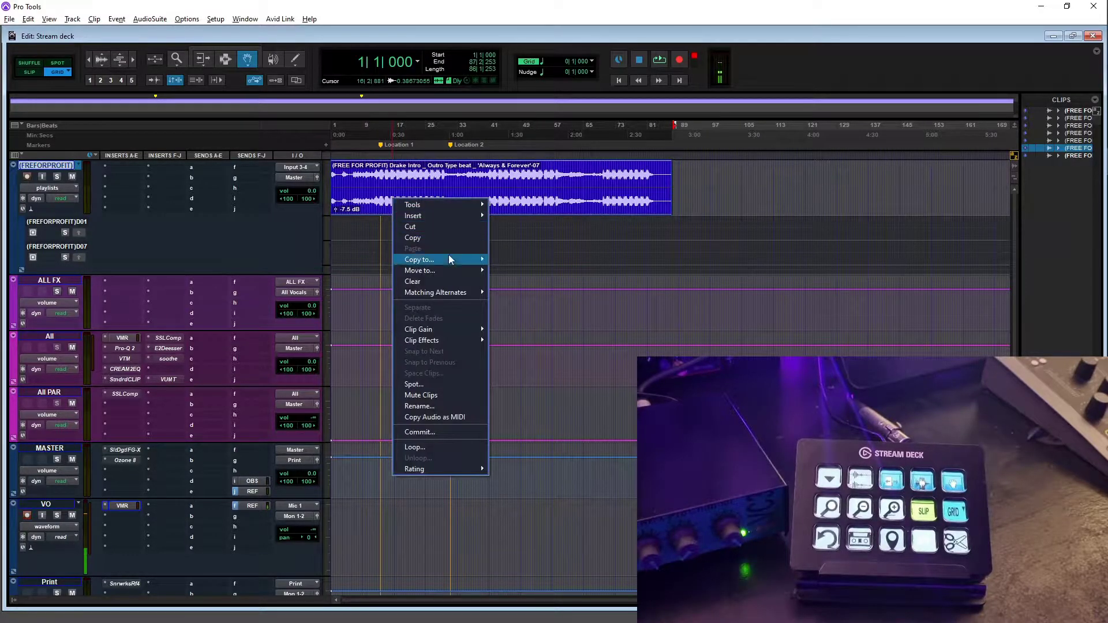
pyautogui.moveTo(450, 270)
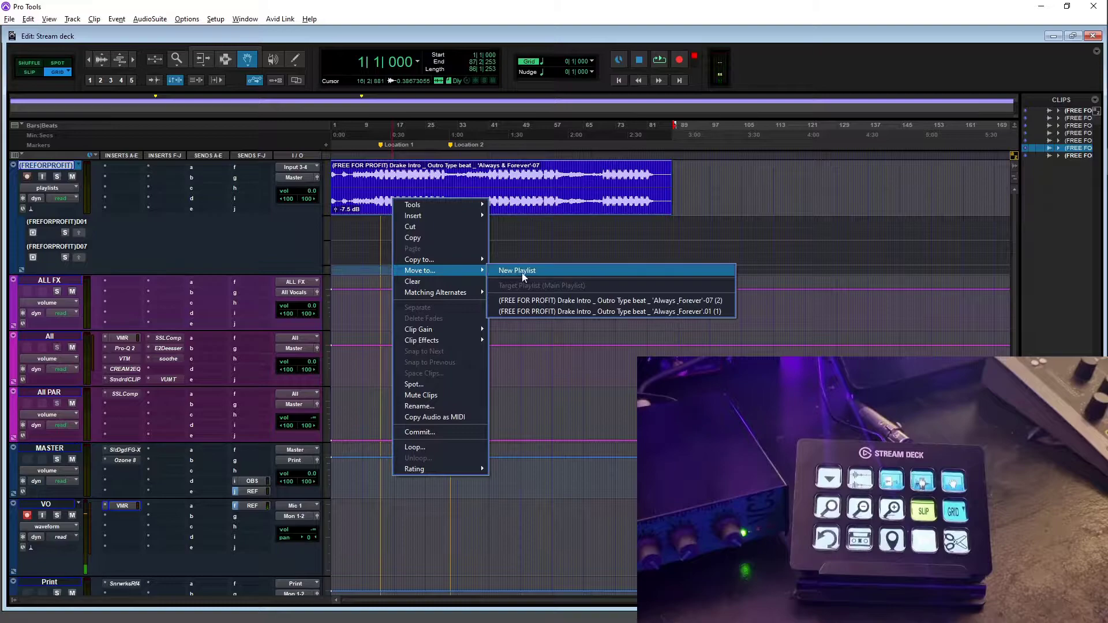
pyautogui.click(515, 39)
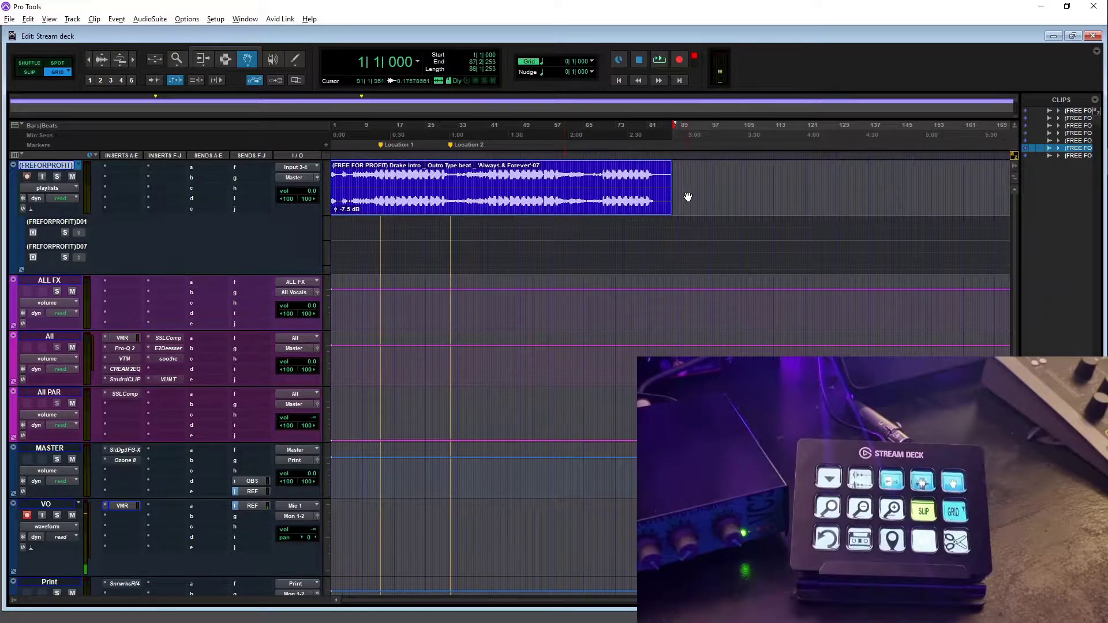
pyautogui.hotkey('ctrl', '\\')
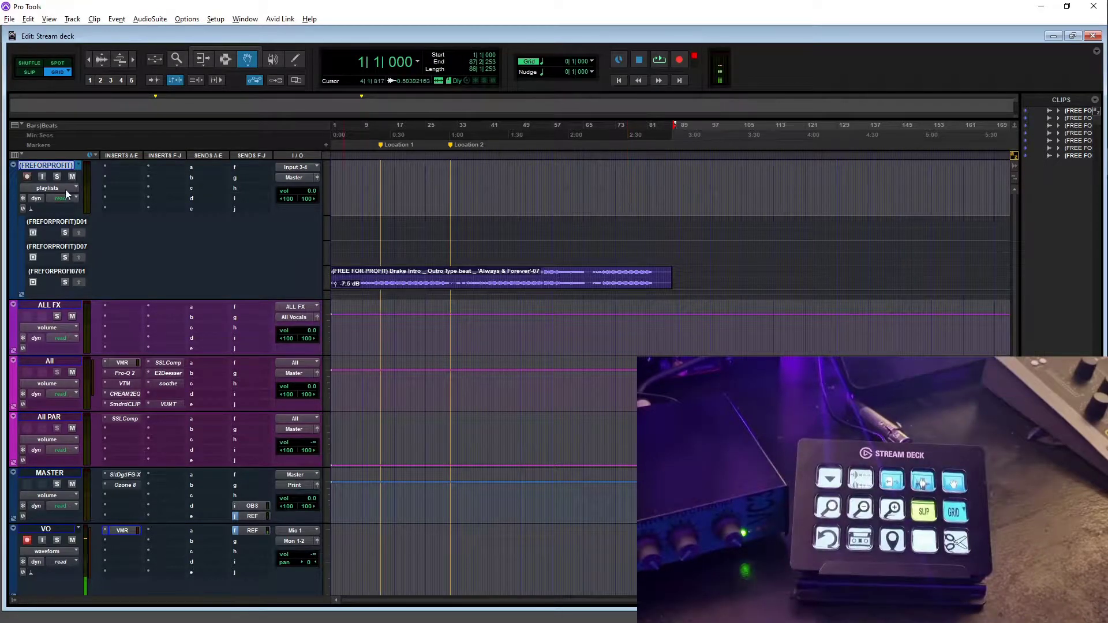
# Step: Return the beat track to waveform view and undo the clip's move, leaving the edit cursor at 12|2|000
pyautogui.click(64, 189)
pyautogui.click(95, 235)
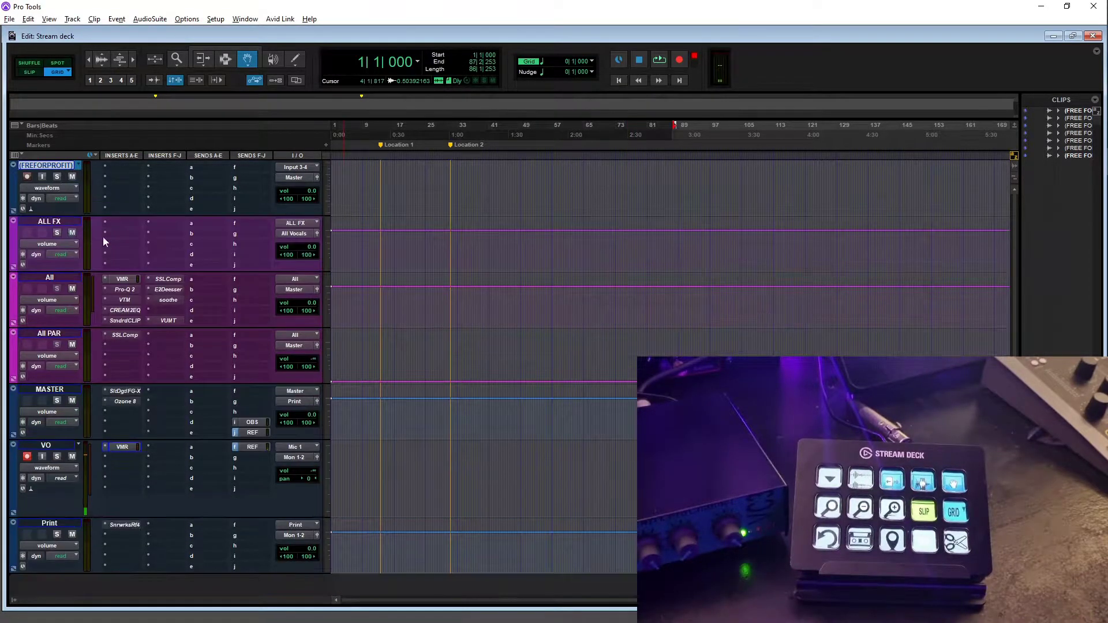
pyautogui.hotkey('ctrl', 'z')
pyautogui.click(375, 157)
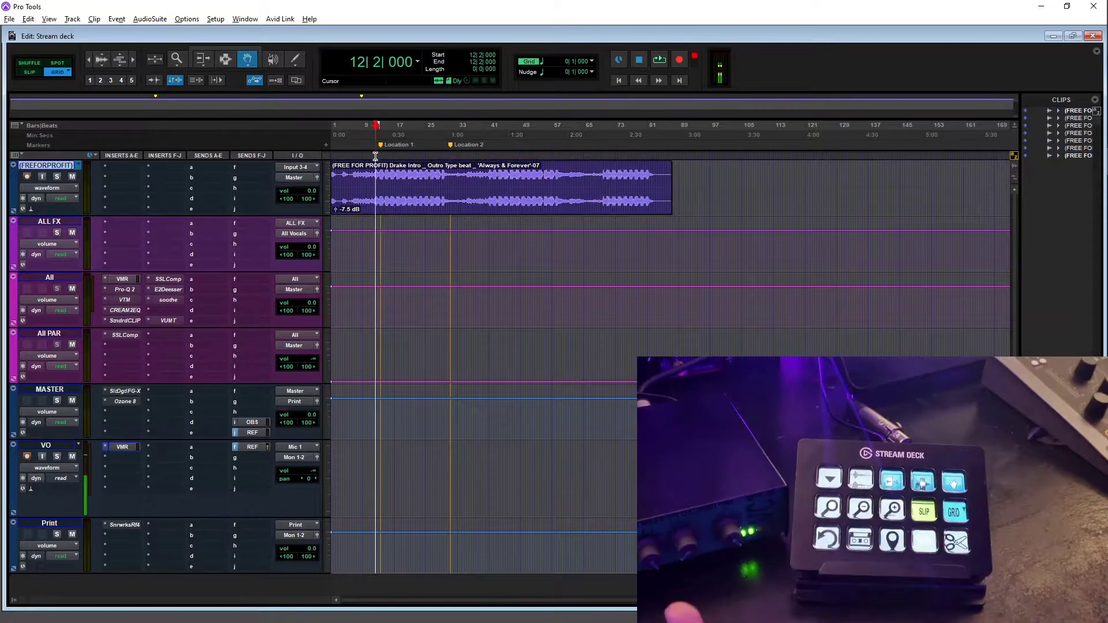
# Step: Switch back and forth between the Mix and Edit windows, finishing in the Edit window
pyautogui.hotkey('ctrl', '=')
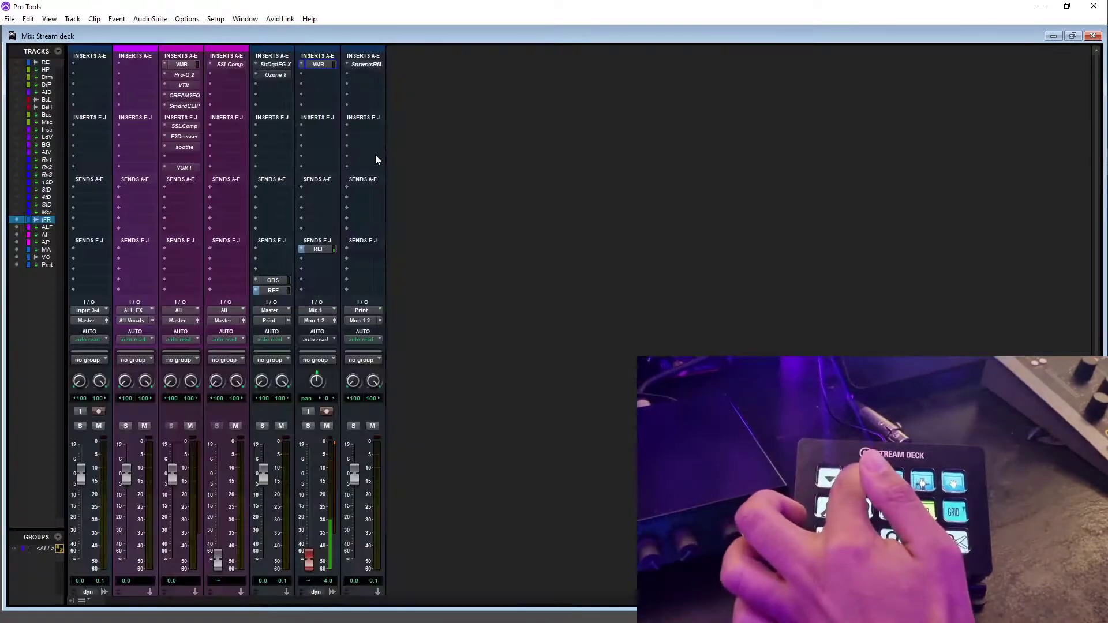
pyautogui.hotkey('ctrl', '=')
pyautogui.hotkey('ctrl', '=')
pyautogui.hotkey('ctrl', '=')
pyautogui.hotkey('ctrl', '=')
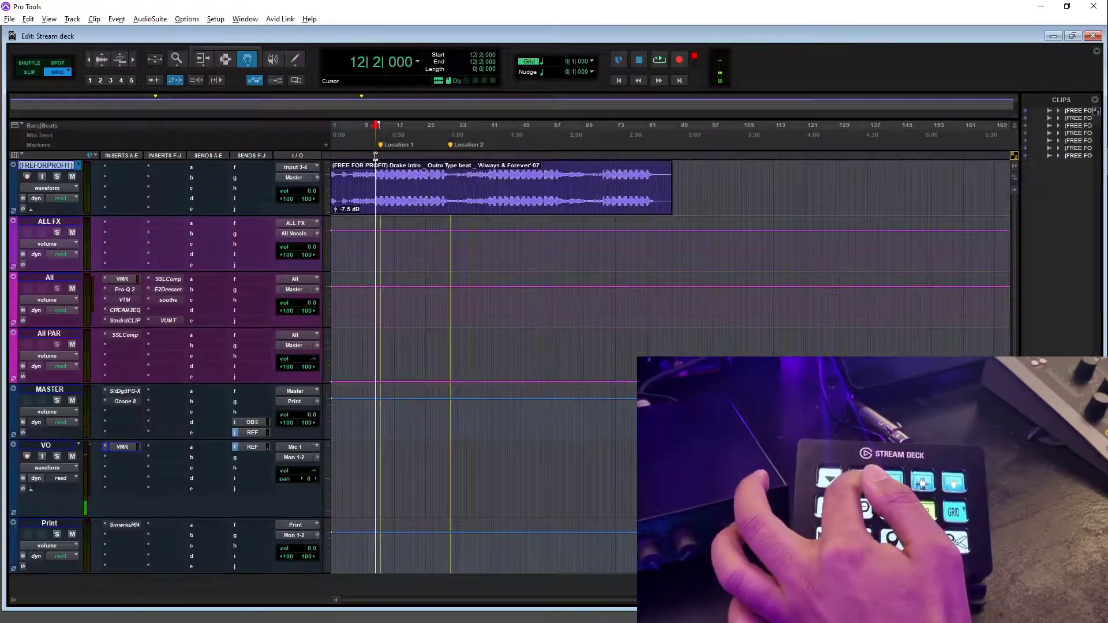
pyautogui.hotkey('ctrl', '=')
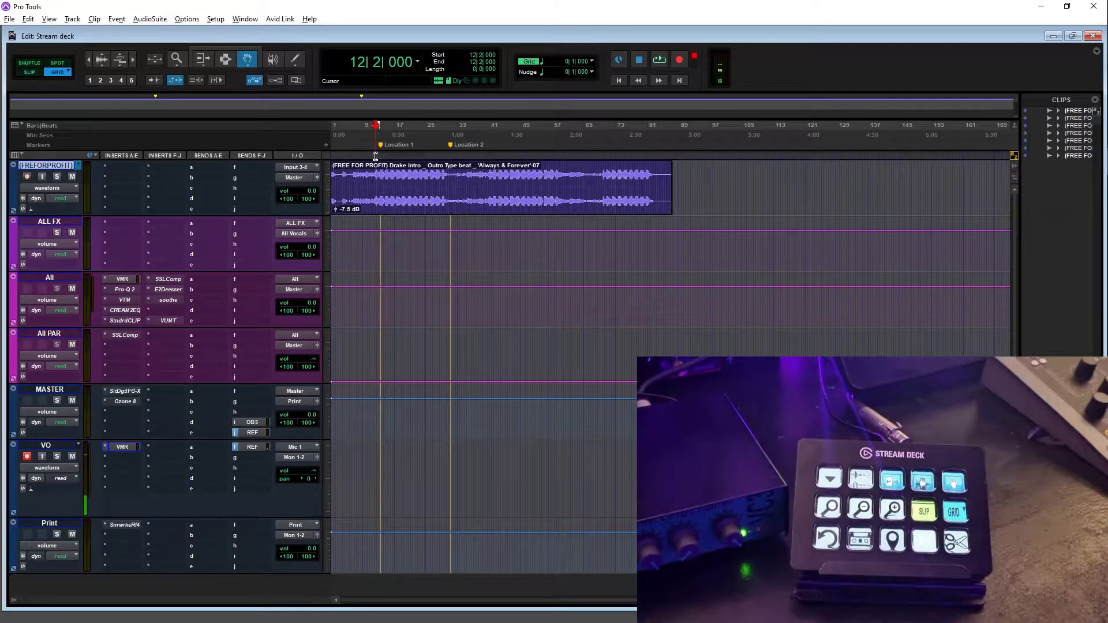
pyautogui.hotkey('ctrl', '=')
pyautogui.hotkey('ctrl', '=')
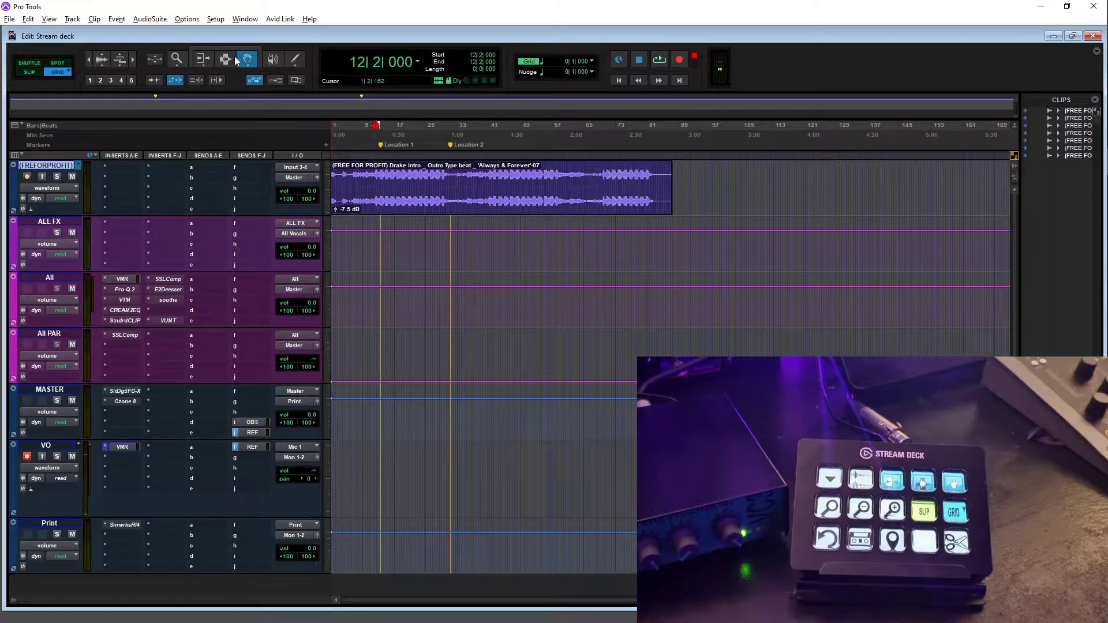
# Step: Try the Trim tool on the beat clip's start and select the range 18|4|000 to 25|1|000 with the Selector
pyautogui.press('F6')
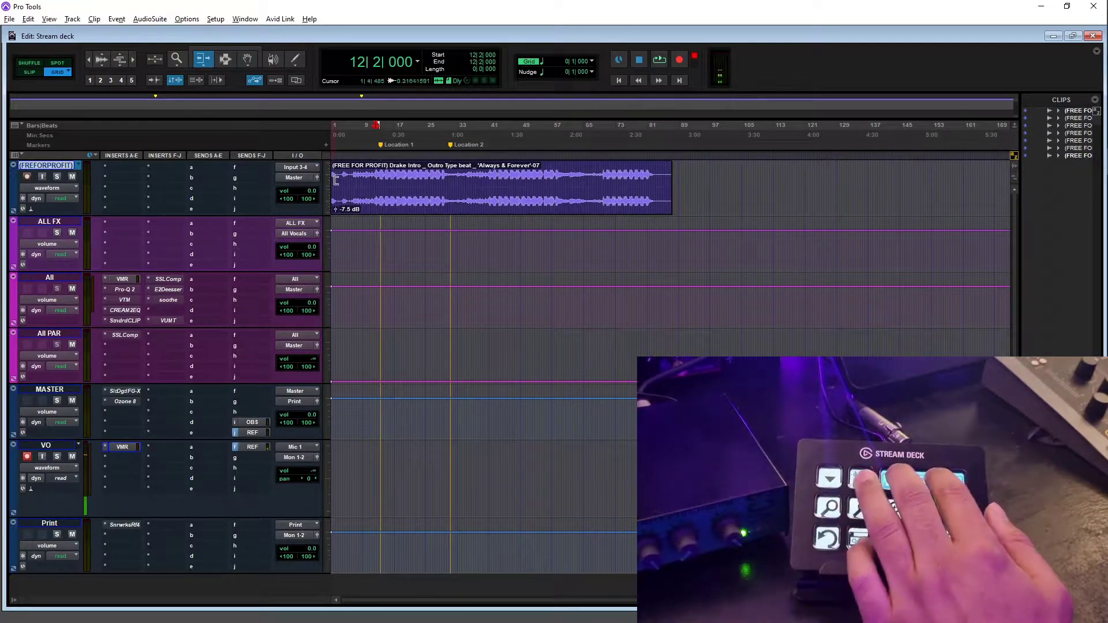
pyautogui.moveTo(338, 180); pyautogui.dragTo(311, 181)
pyautogui.press('F7')
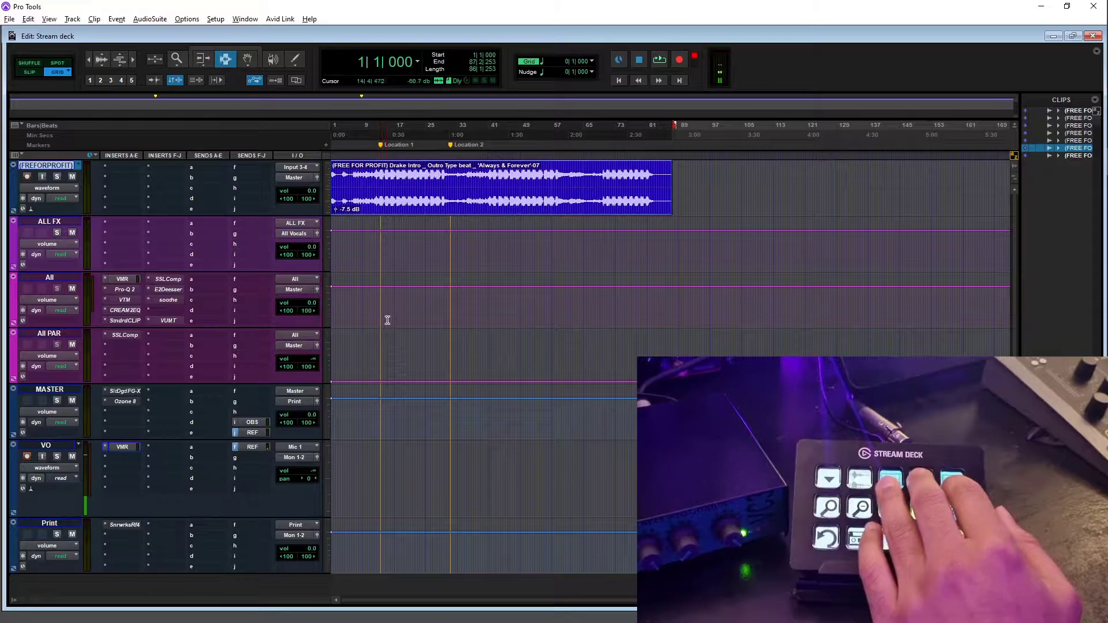
pyautogui.moveTo(404, 183); pyautogui.dragTo(425, 182)
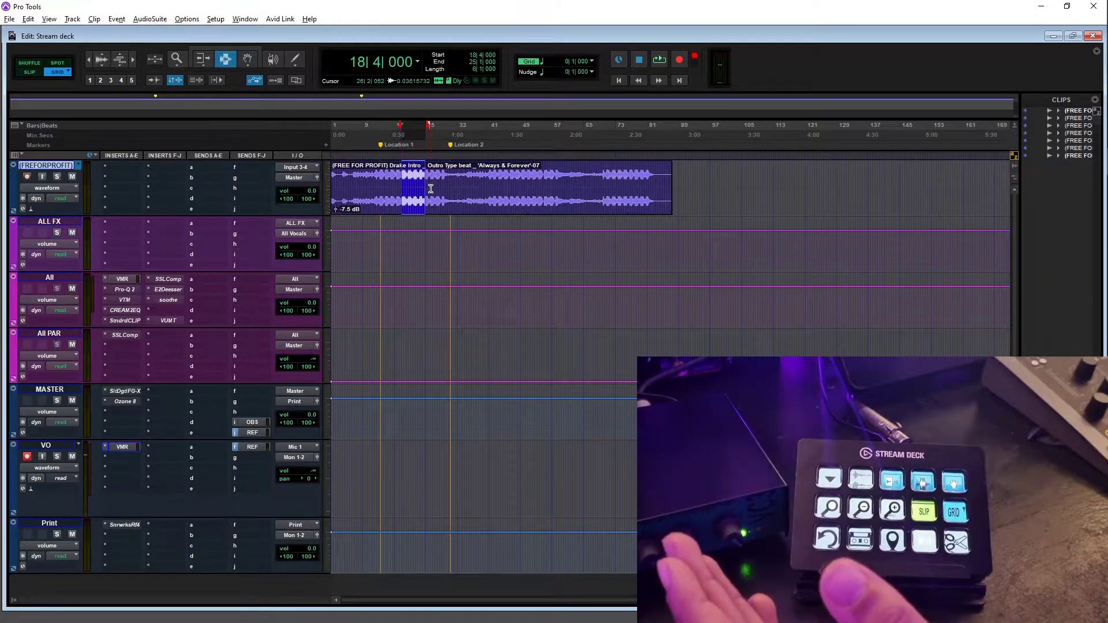
pyautogui.click(430, 188)
# Step: Select the whole beat clip with the Grabber and enable the Smart Tool combining Trim, Selector and Grabber
pyautogui.press('F8')
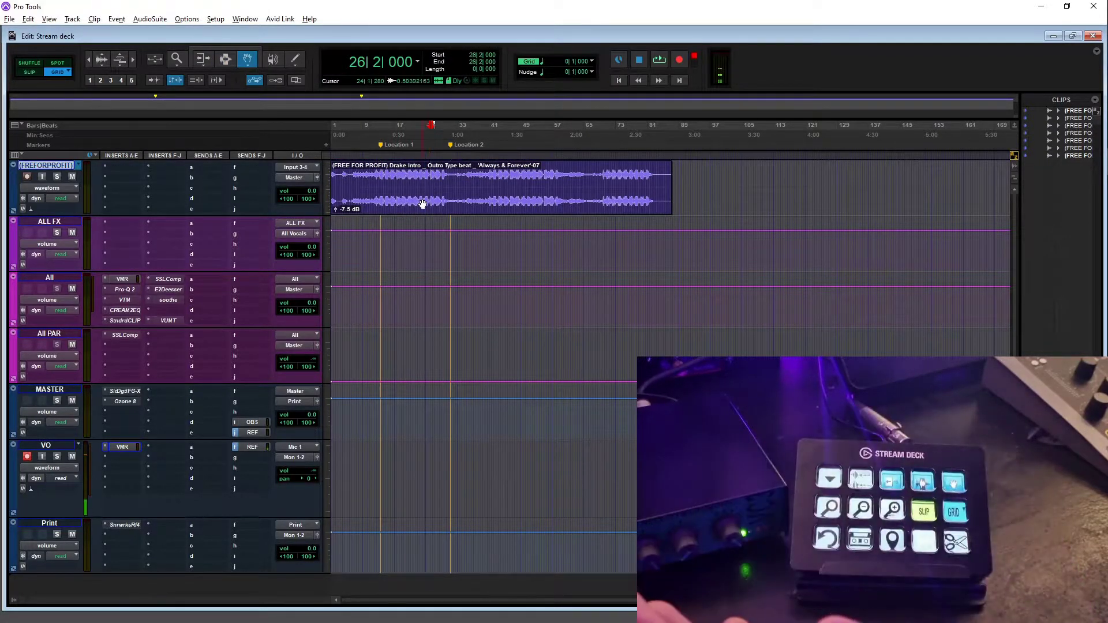
pyautogui.hotkey('ctrl', 'a')
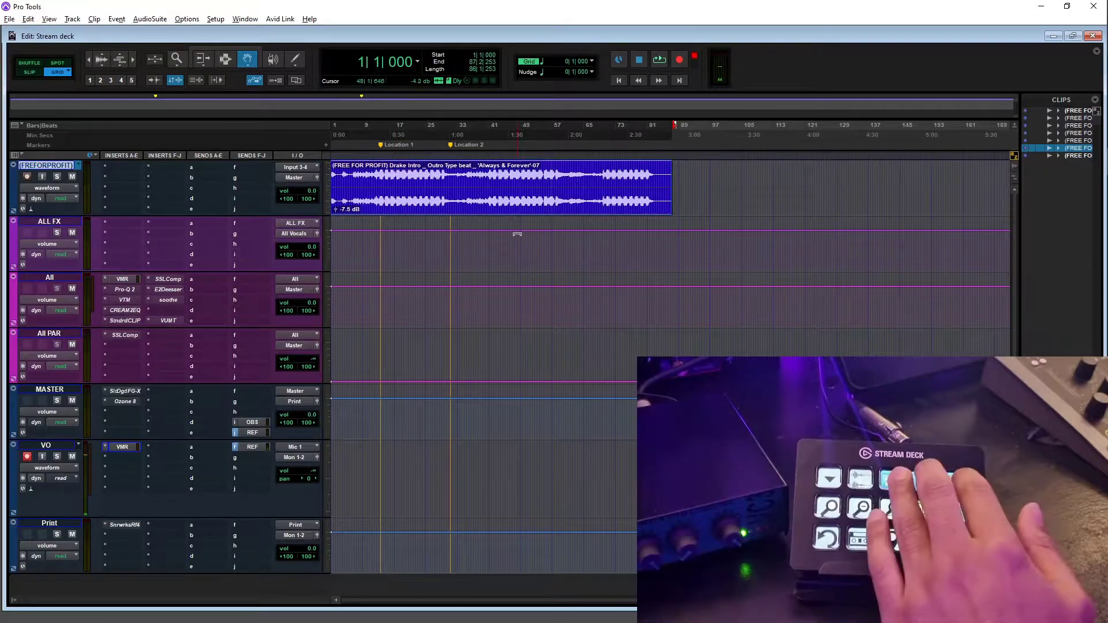
pyautogui.hotkey('F7', 'F8')
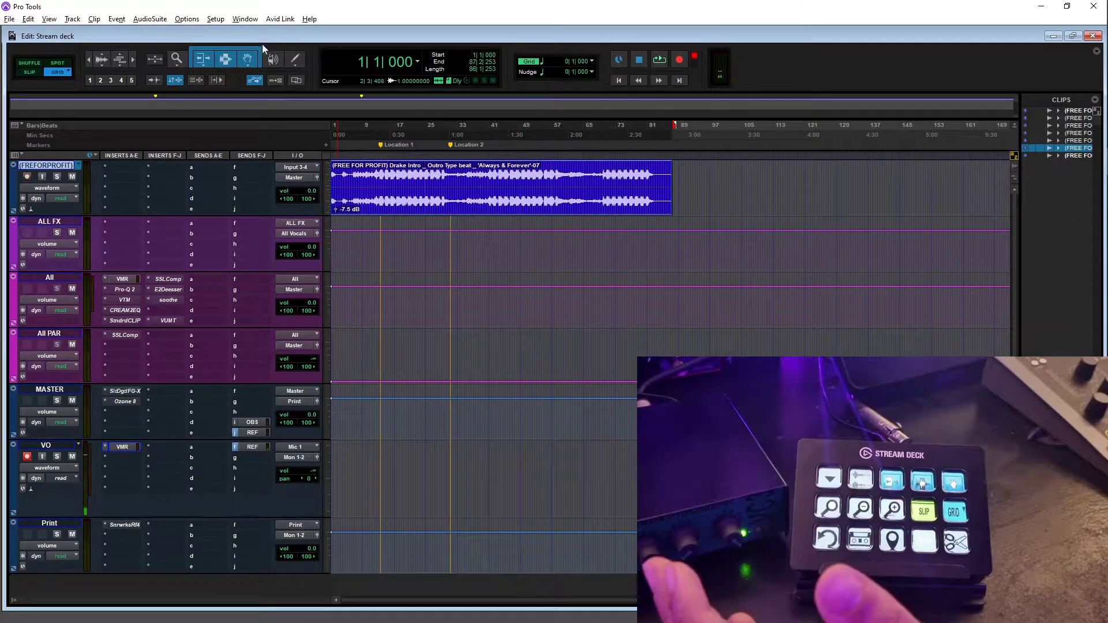
pyautogui.click(247, 57)
pyautogui.click(220, 61)
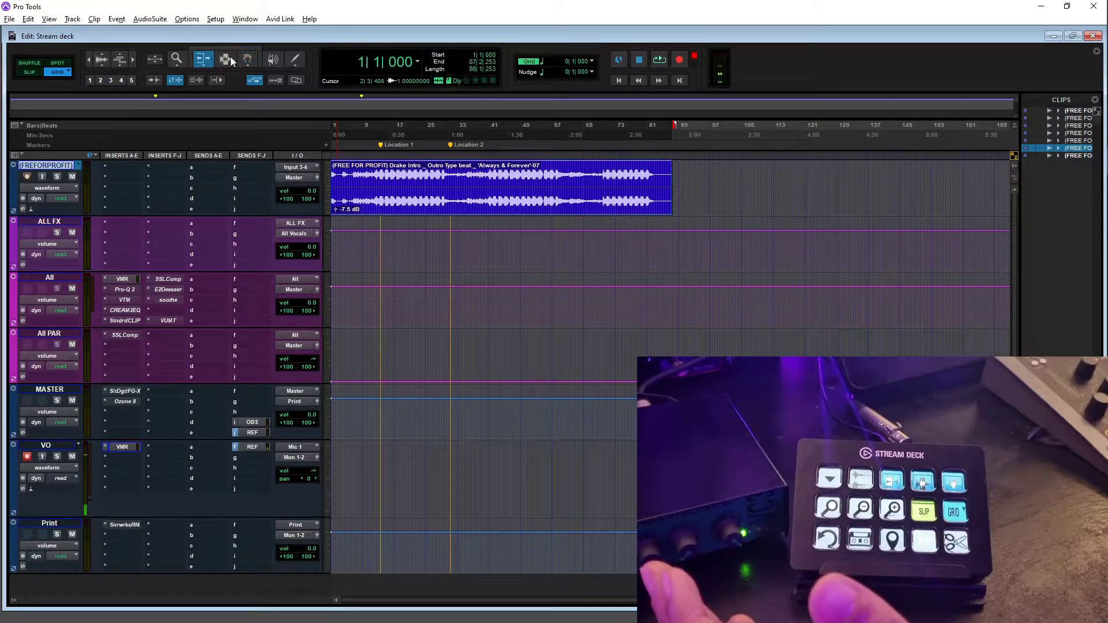
pyautogui.hotkey('F7', 'F8')
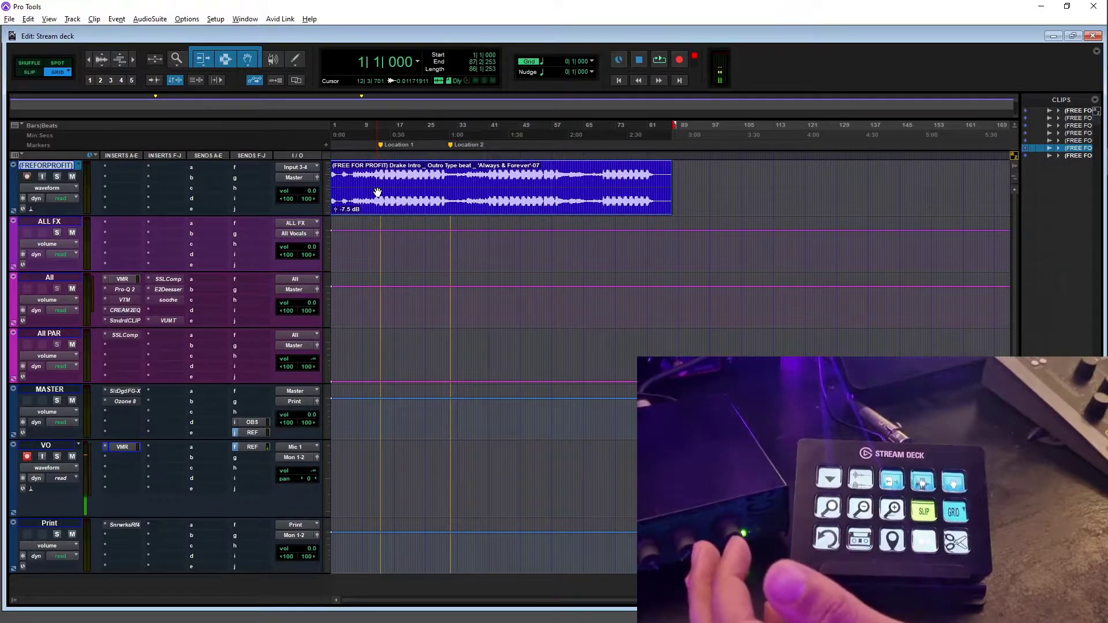
# Step: Use Zoom Toggle to fill the Edit window with the beat clip and zoom in to about its first 12 bars
pyautogui.hotkey('shift', 'r')
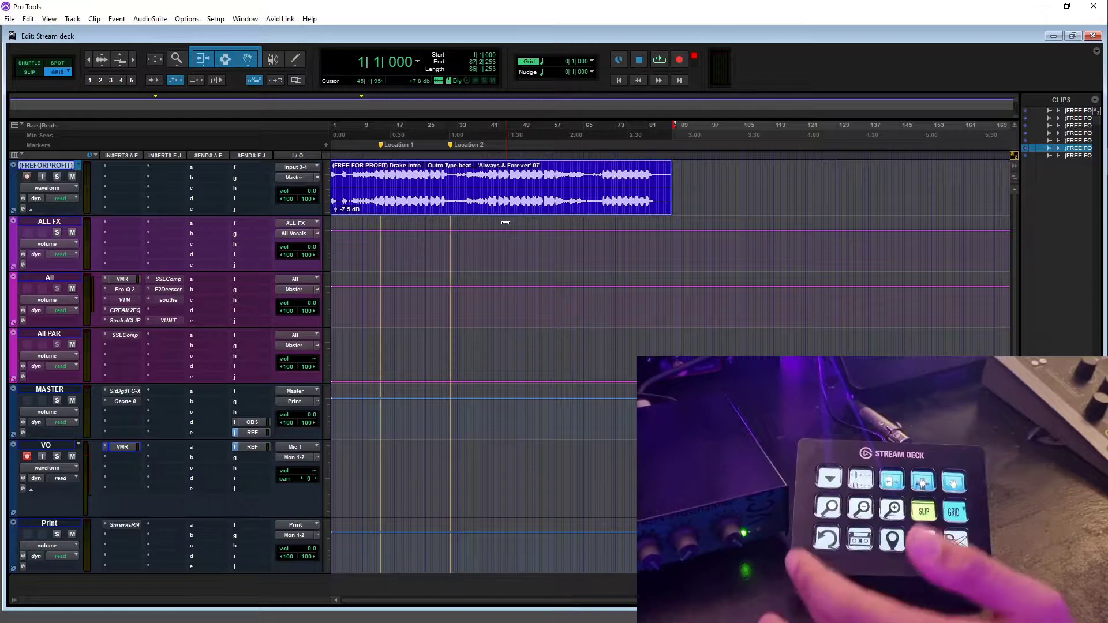
pyautogui.press('super+e')
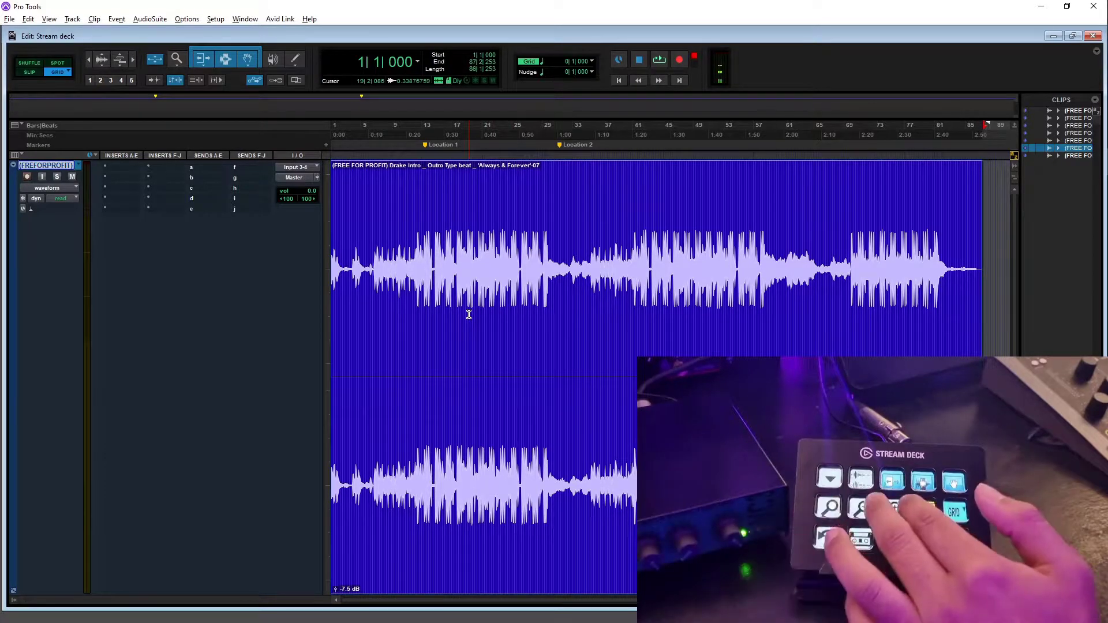
pyautogui.hotkey('ctrl', ']')
pyautogui.hotkey('ctrl', ']')
pyautogui.hotkey('ctrl', ']')
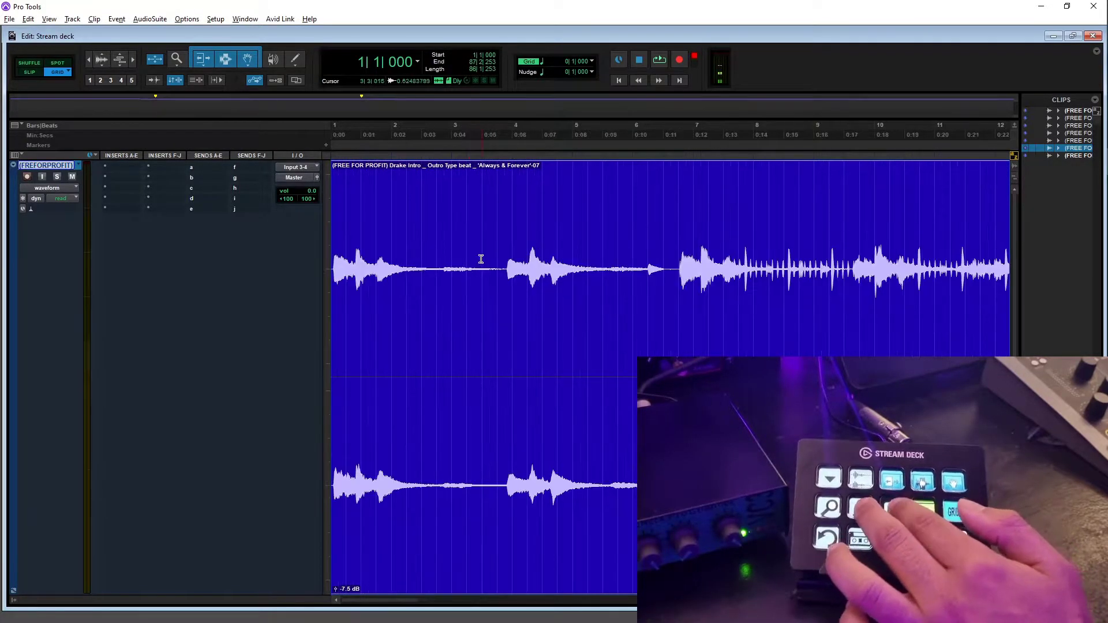
# Step: Switch to Slip mode, select 5|1|934 to 6|2|758 in the beat clip, and place the edit cursor at 5|4|035
pyautogui.moveTo(435, 264); pyautogui.dragTo(481, 263)
pyautogui.press('F2')
pyautogui.moveTo(587, 265); pyautogui.dragTo(658, 266)
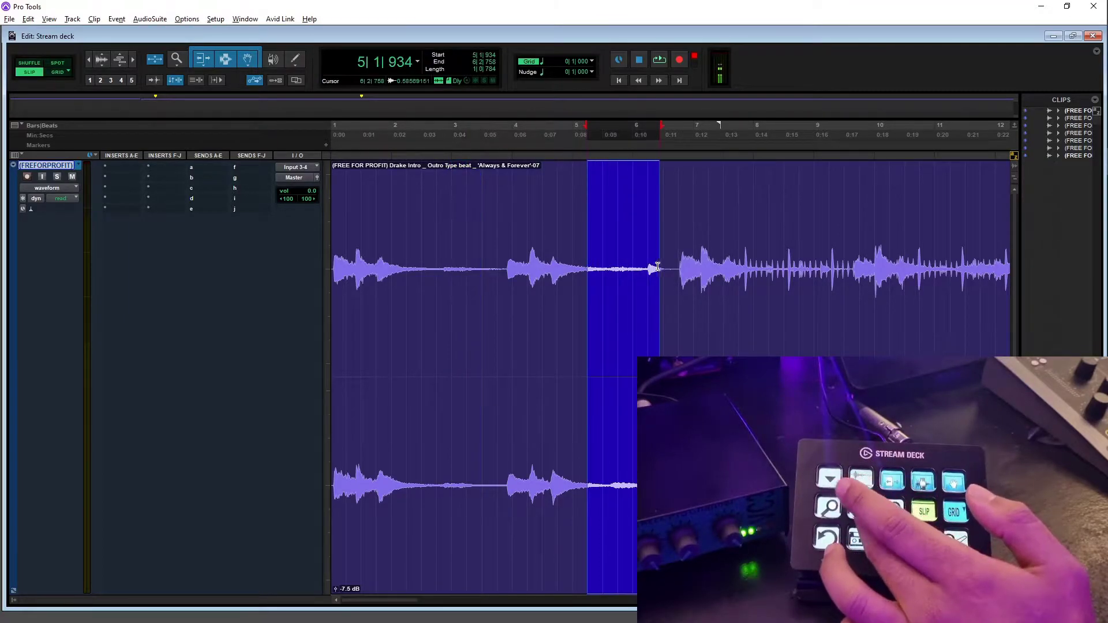
pyautogui.click(618, 258)
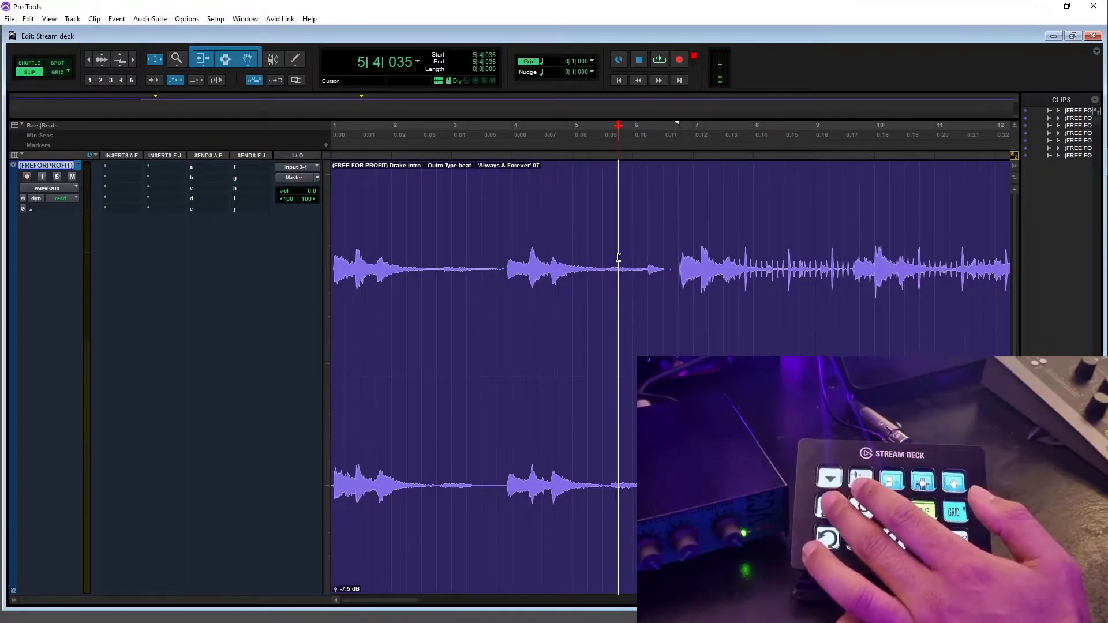
# Step: Toggle the zoom back to all tracks and adjust the horizontal zoom until the beat clip spans the timeline
pyautogui.hotkey('alt', '[')
pyautogui.hotkey('shift', 'r')
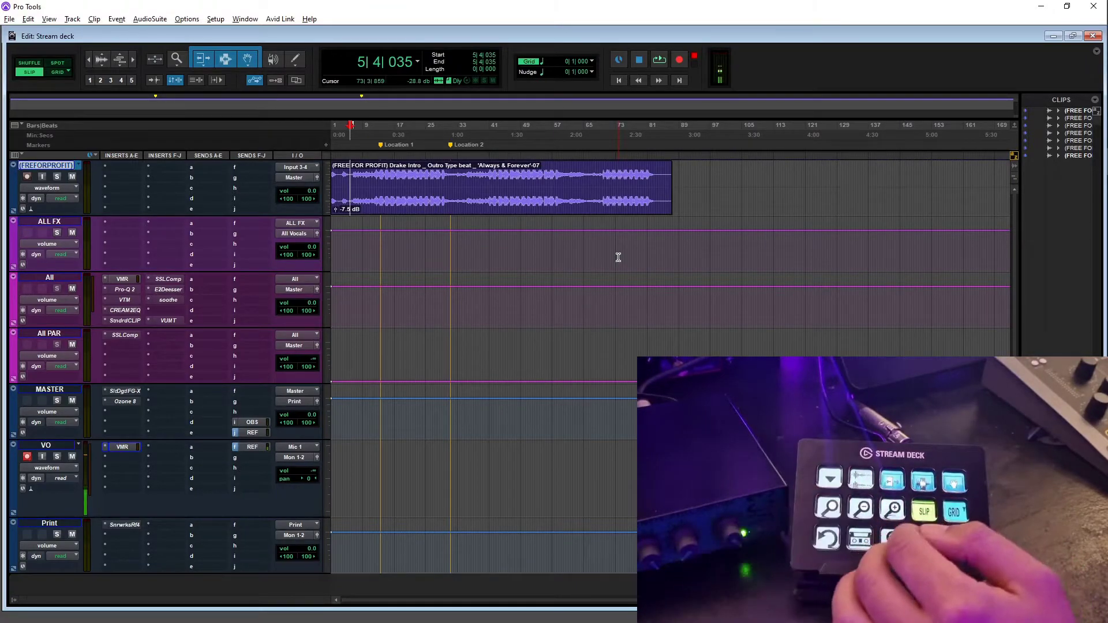
pyautogui.hotkey('ctrl', ']')
pyautogui.hotkey('ctrl', ']')
pyautogui.hotkey('ctrl', ']')
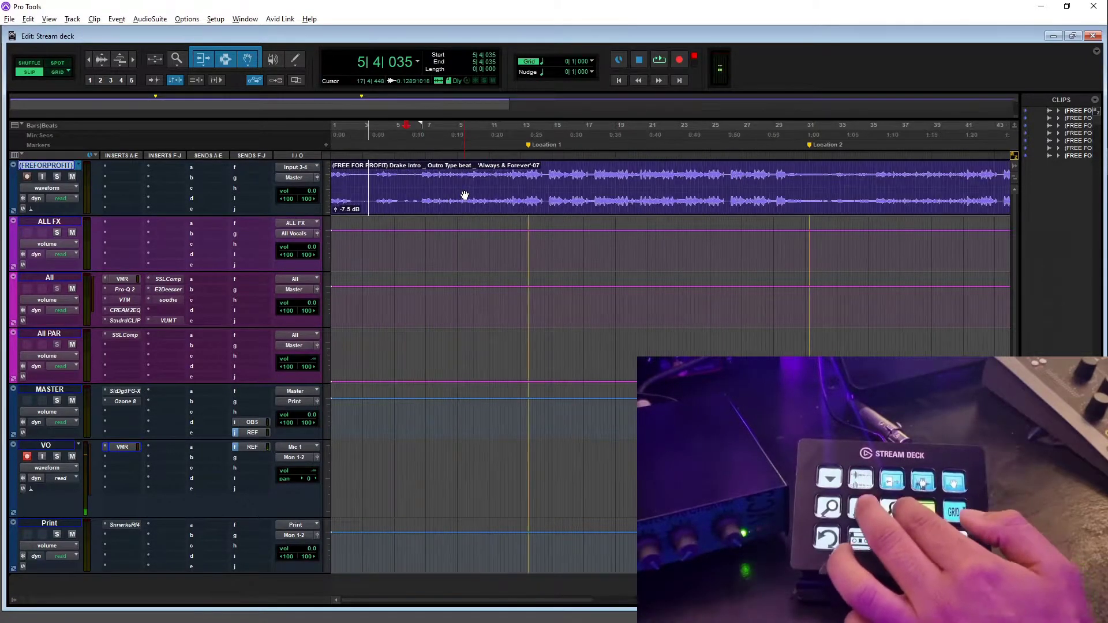
pyautogui.hotkey('ctrl', '[')
pyautogui.hotkey('ctrl', '[')
pyautogui.hotkey('ctrl', '[')
pyautogui.hotkey('ctrl', ']')
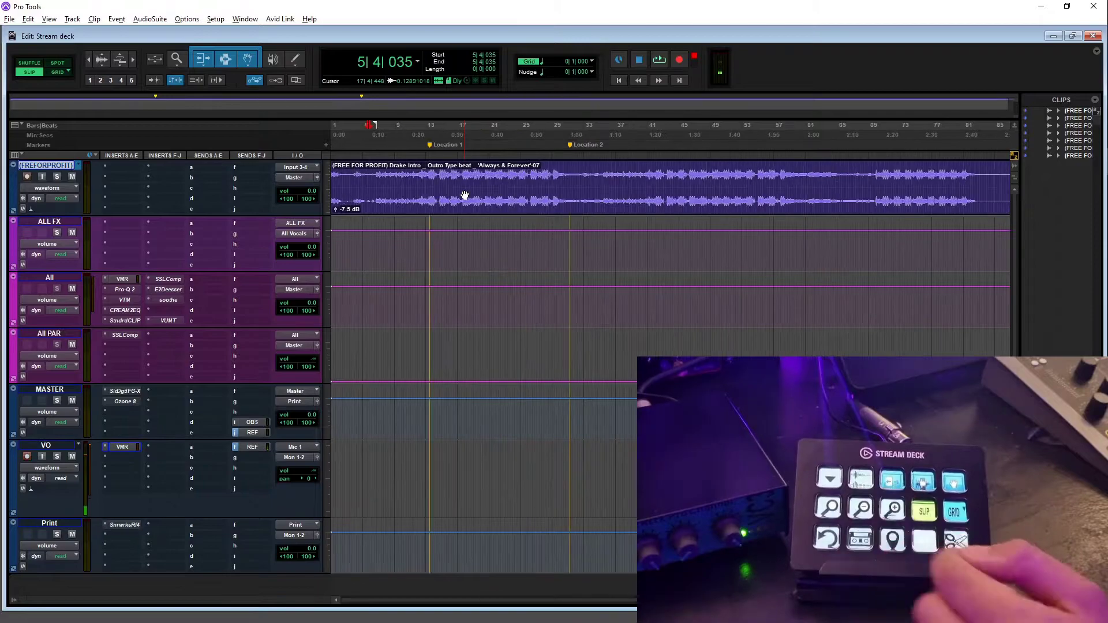
# Step: Set the edit mode to Grid and try moving the beat clip along the timeline
pyautogui.press('F4')
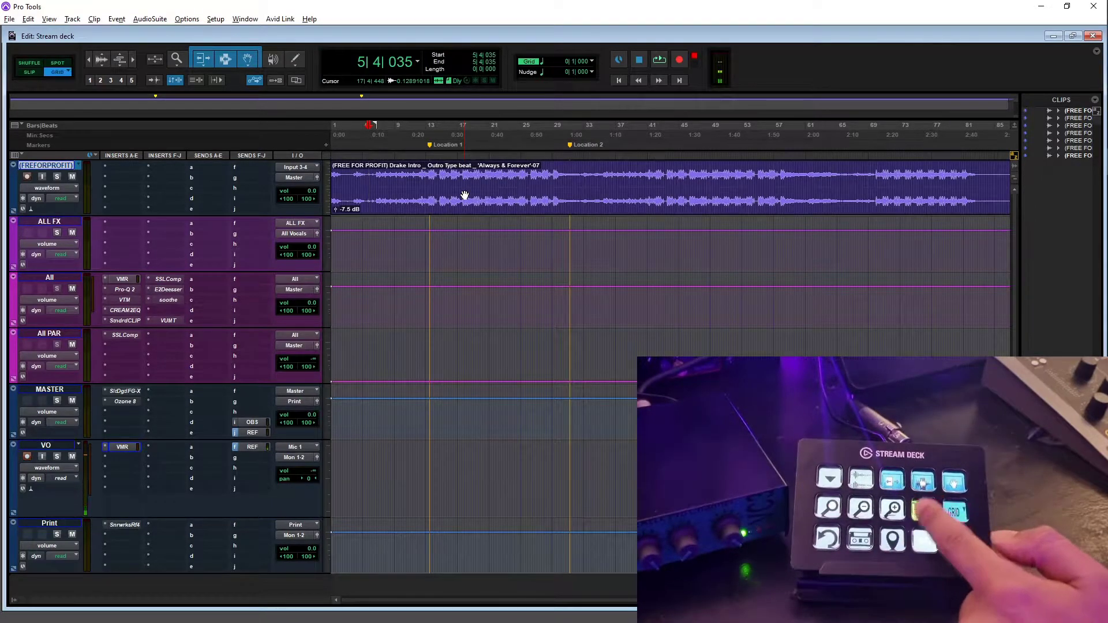
pyautogui.moveTo(464, 195); pyautogui.dragTo(395, 199)
pyautogui.press('F4')
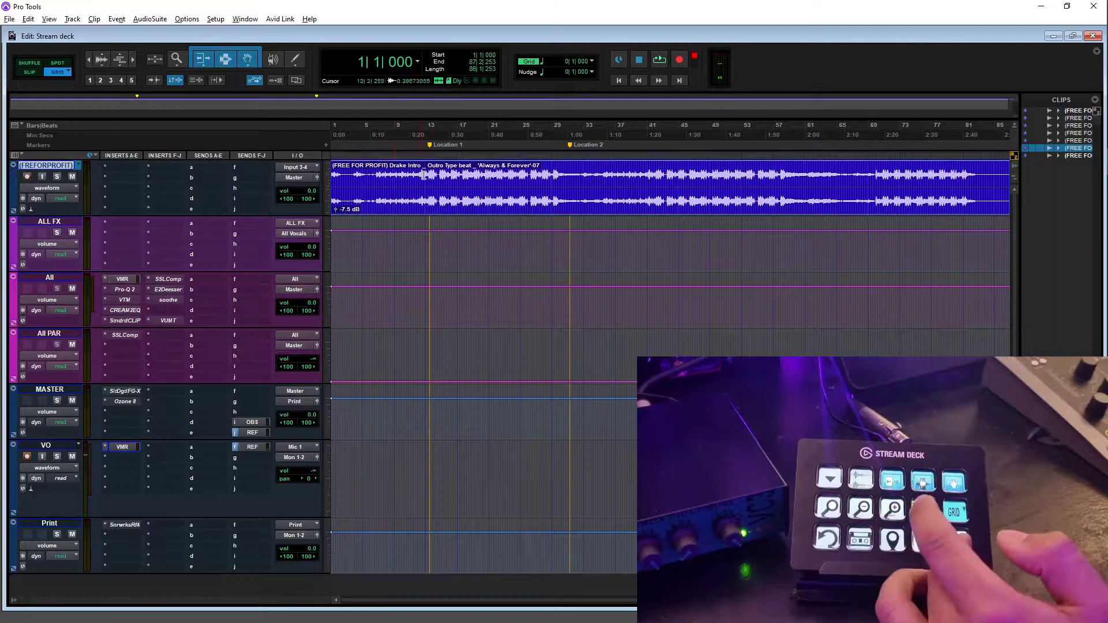
# Step: Separate the beat clip at 12|4|000, around bar 19, and at 25|4|000
pyautogui.click(424, 173)
pyautogui.press('b')
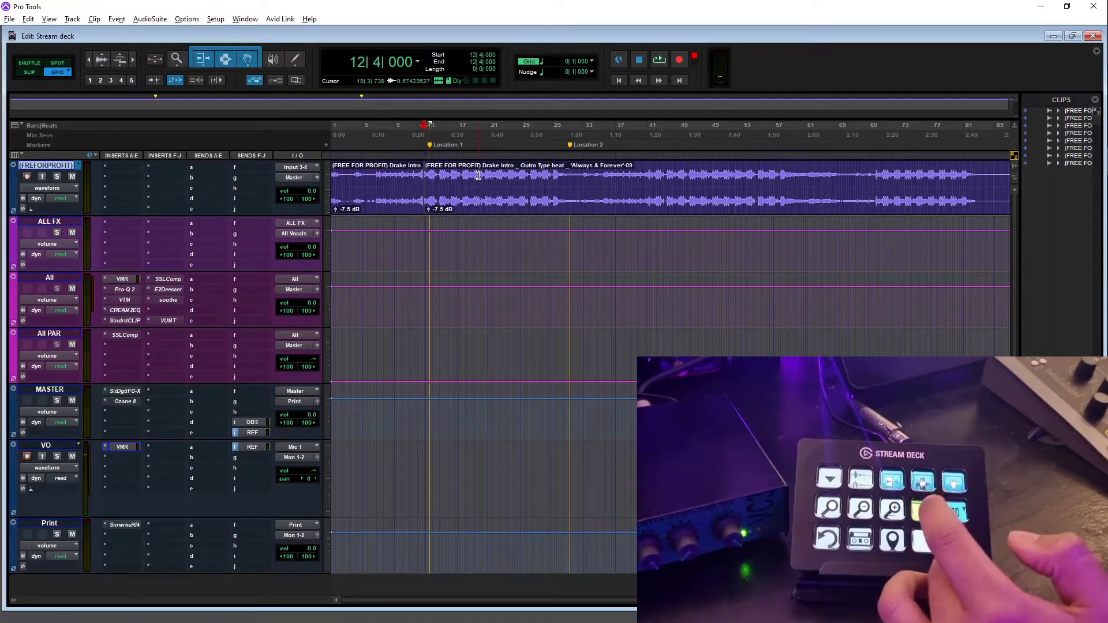
pyautogui.click(479, 176)
pyautogui.press('b')
pyautogui.click(527, 190)
pyautogui.hotkey('ctrl', 'e')
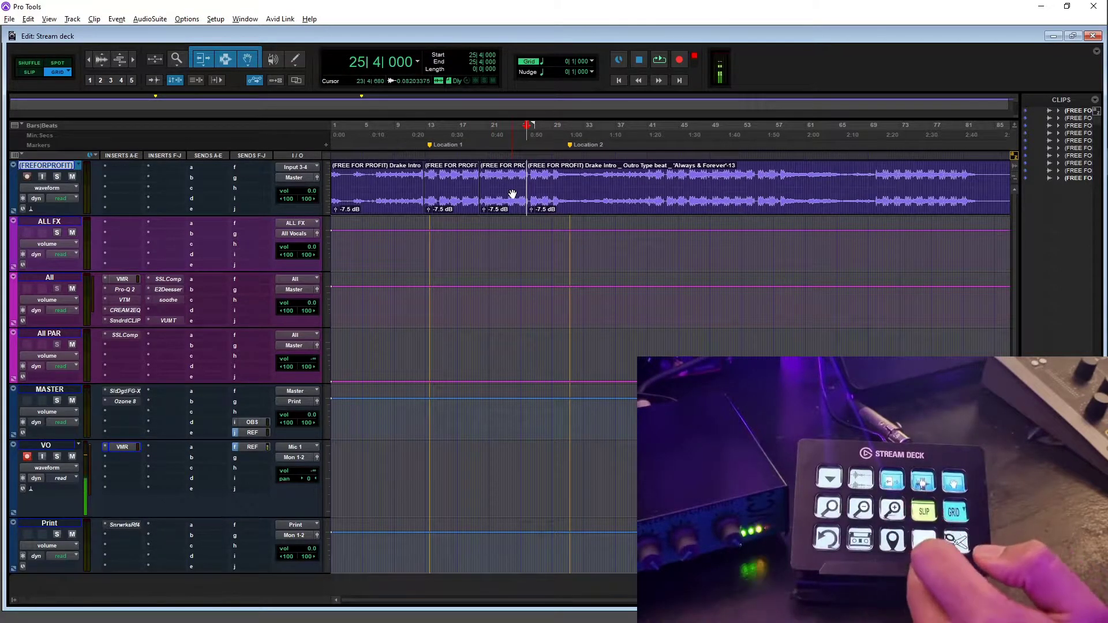
# Step: Show the Transport window
pyautogui.hotkey('ctrl', '1')
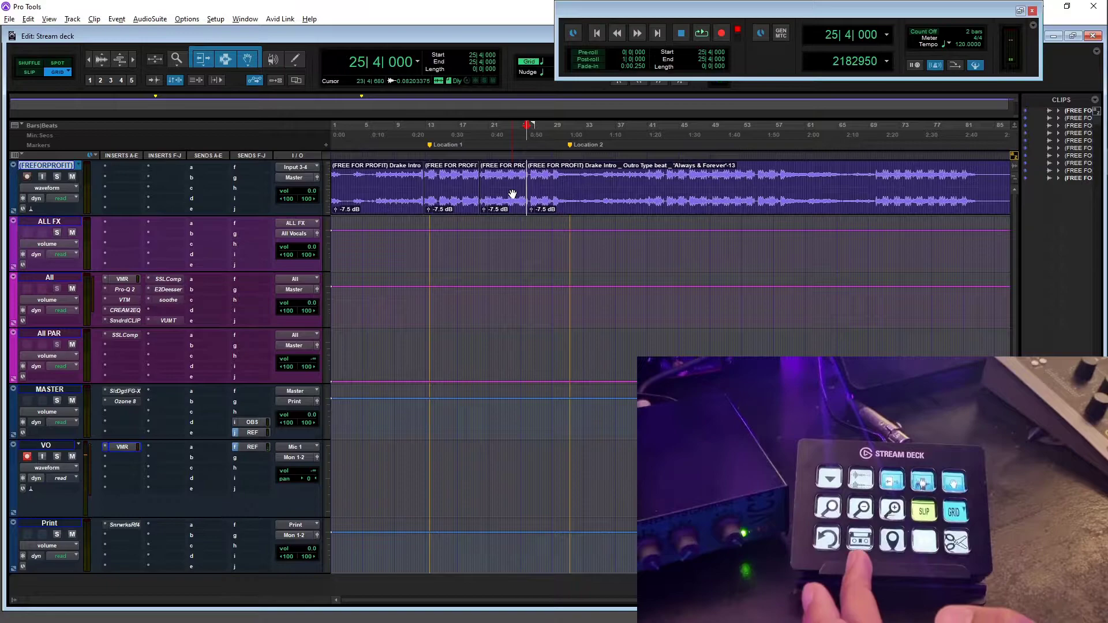
# Step: Hide the Transport window and look up its shortcut in the list of available windows
pyautogui.hotkey('ctrl', '1')
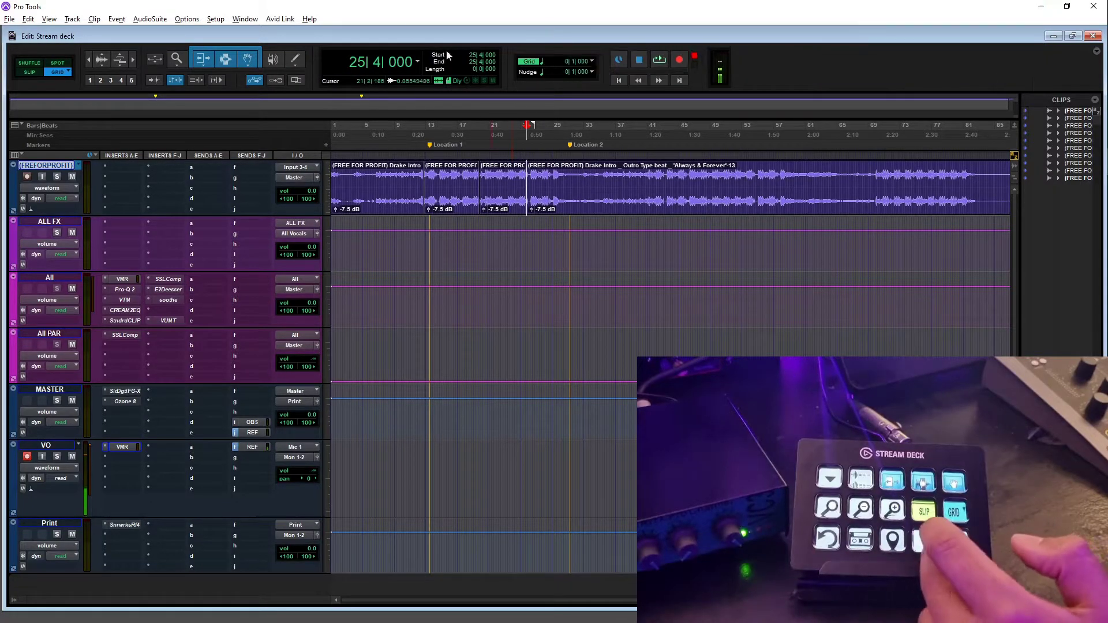
pyautogui.click(212, 19)
pyautogui.moveTo(245, 19)
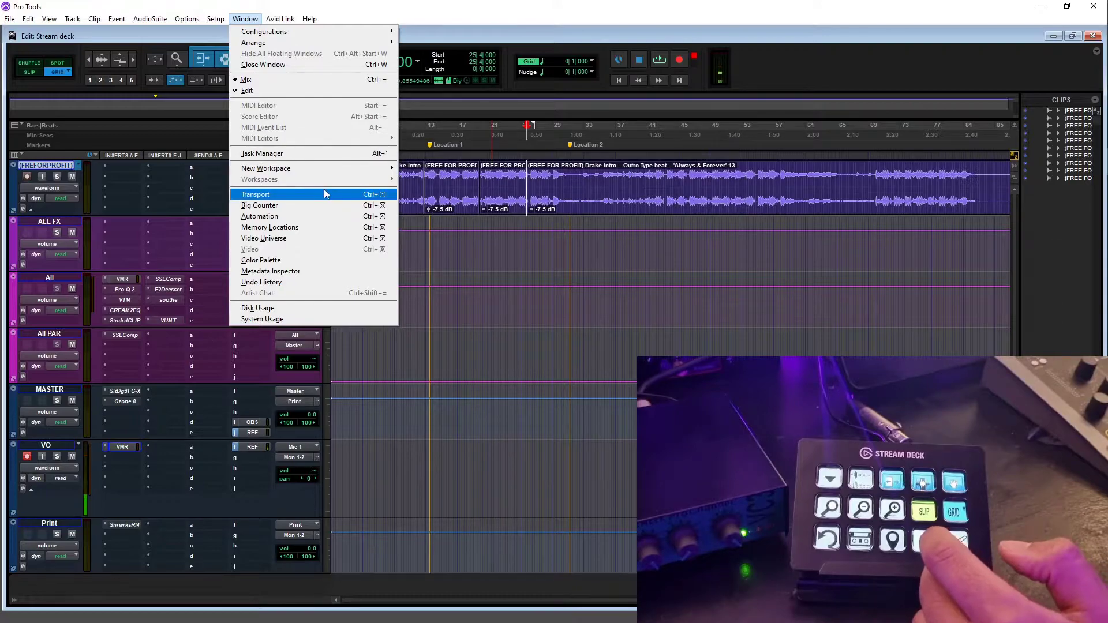
pyautogui.click(436, 36)
# Step: Toggle the Transport window on and off several times, leaving it hidden
pyautogui.hotkey('ctrl', '1')
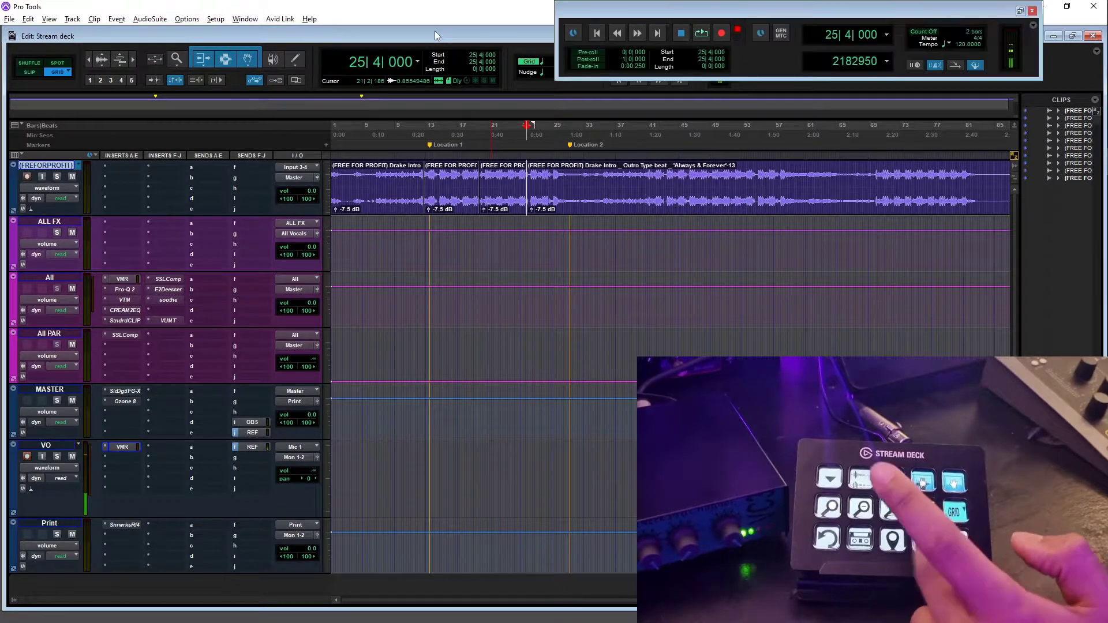
pyautogui.hotkey('ctrl', '1')
pyautogui.hotkey('ctrl', '1')
pyautogui.hotkey('ctrl', '1')
pyautogui.hotkey('ctrl', '1')
pyautogui.hotkey('ctrl', '1')
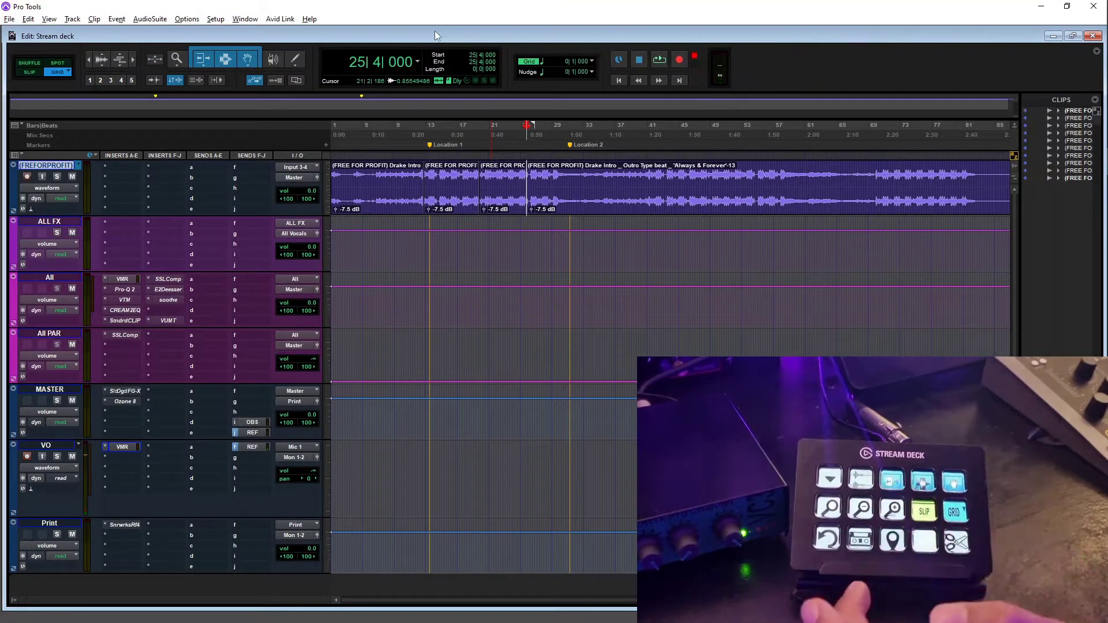
# Step: Toggle the Memory Locations window, leave it open and move it clear of the Location 1 and Location 2 markers
pyautogui.hotkey('ctrl', '5')
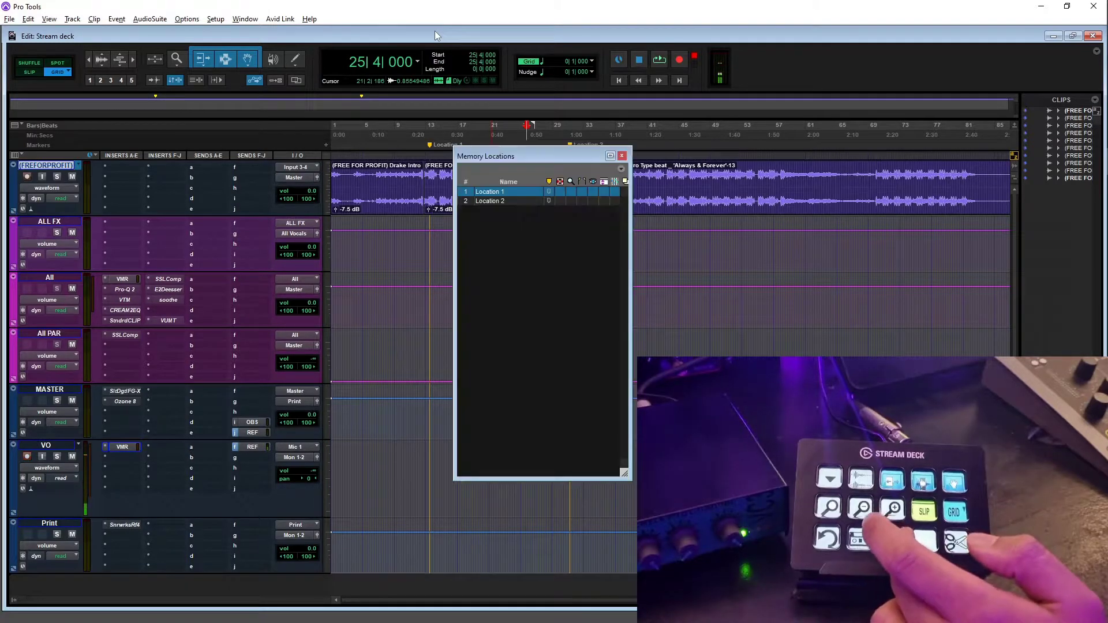
pyautogui.hotkey('ctrl', '5')
pyautogui.hotkey('ctrl', '5')
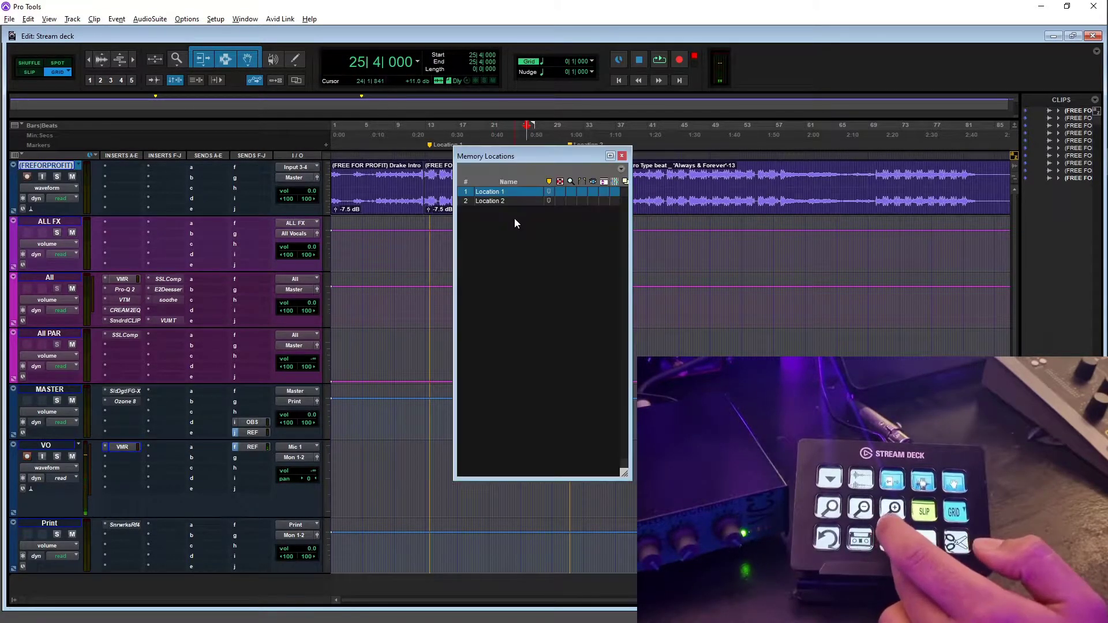
pyautogui.moveTo(493, 160); pyautogui.dragTo(692, 183)
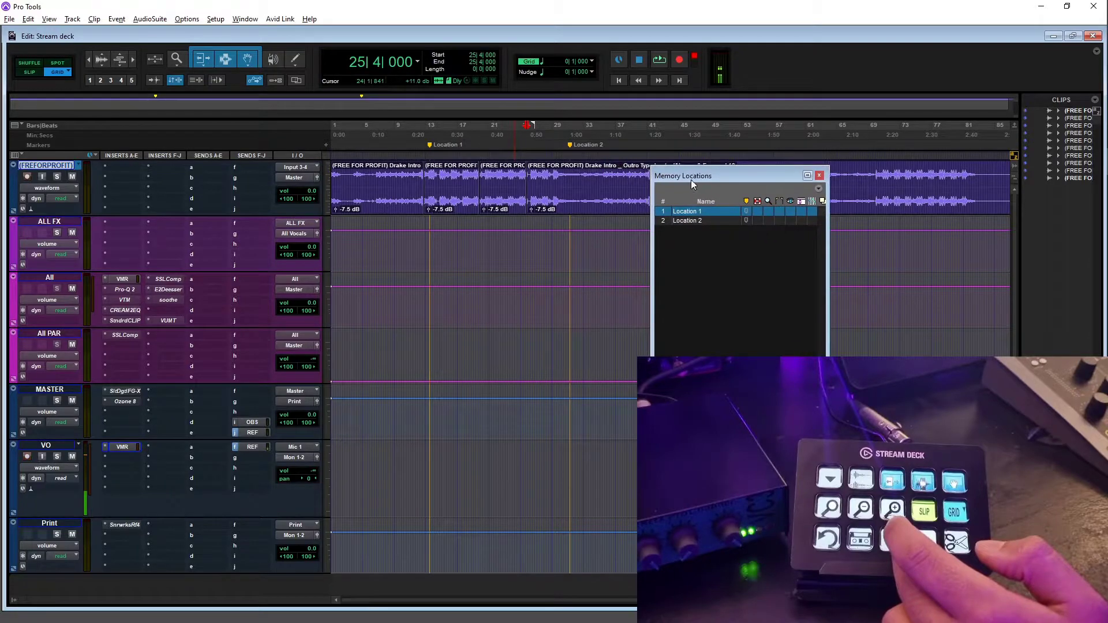
# Step: Recall Location 1 and Location 2 from the Memory Locations list, finish at Location 2 and close the window
pyautogui.click(701, 223)
pyautogui.click(696, 213)
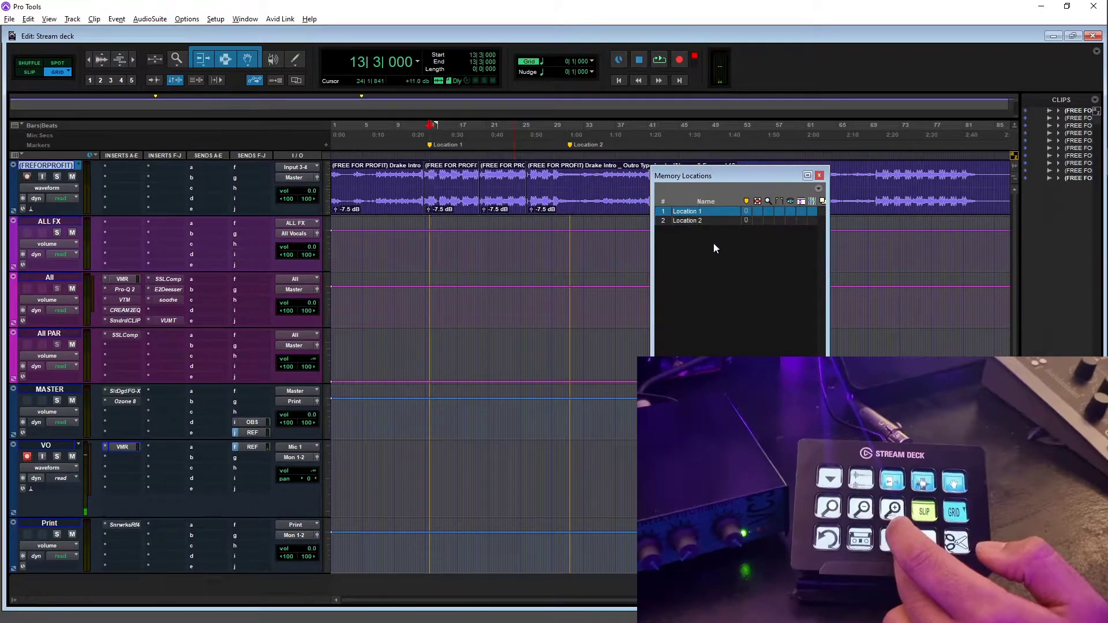
pyautogui.click(705, 221)
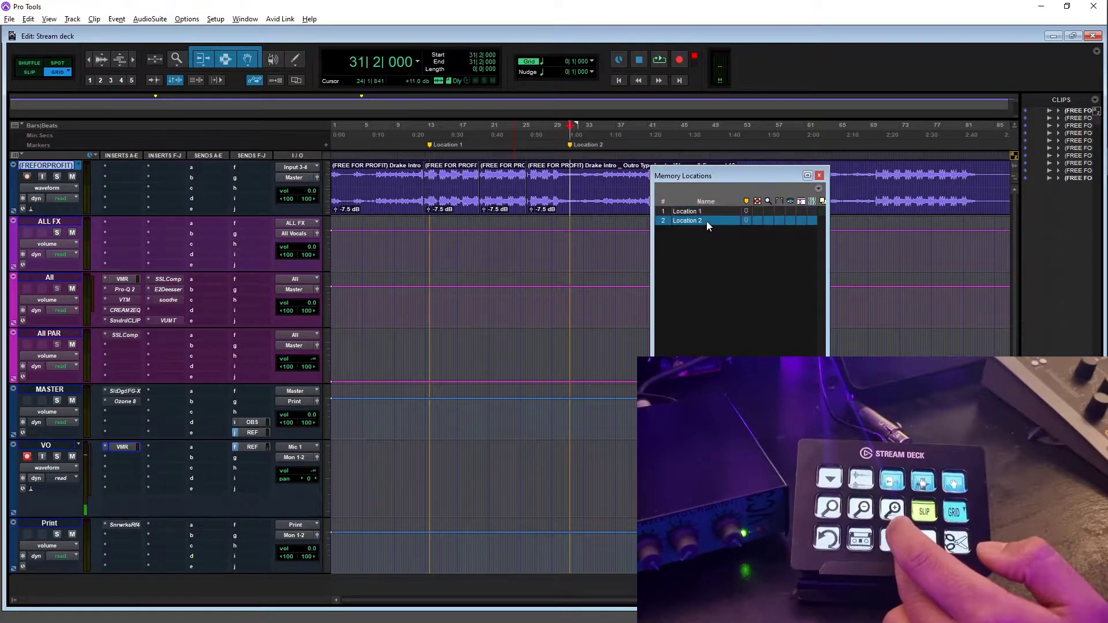
pyautogui.click(819, 176)
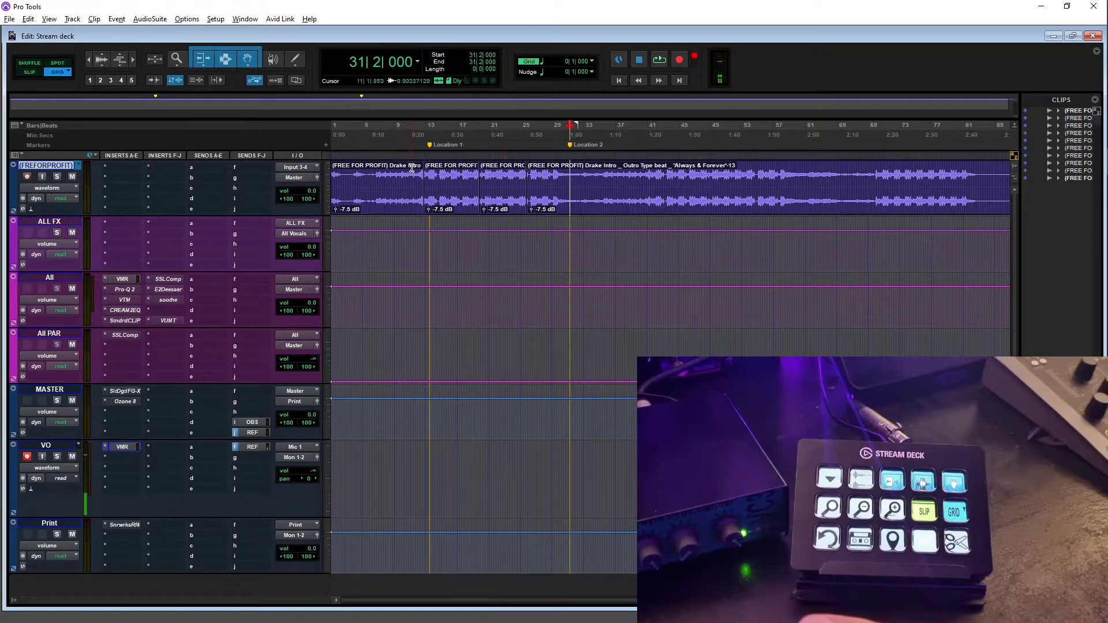
# Step: Select the beat from 11|4|000 to 12|4|000, run the tape stop macro on it and play back the result
pyautogui.moveTo(418, 180); pyautogui.dragTo(422, 185)
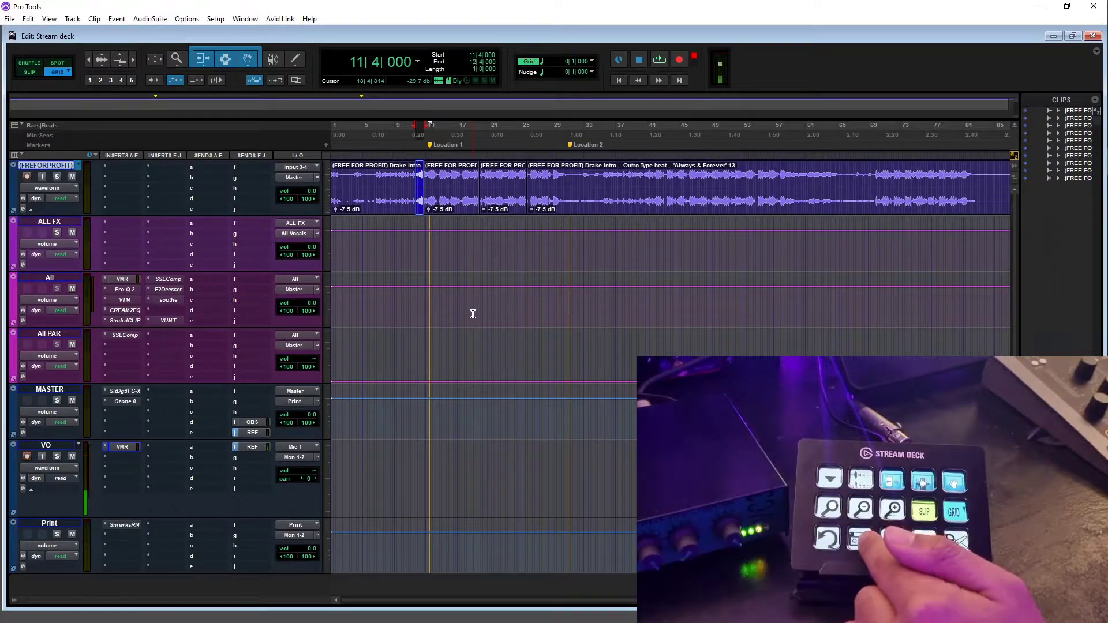
pyautogui.hotkey('alt', 'a')
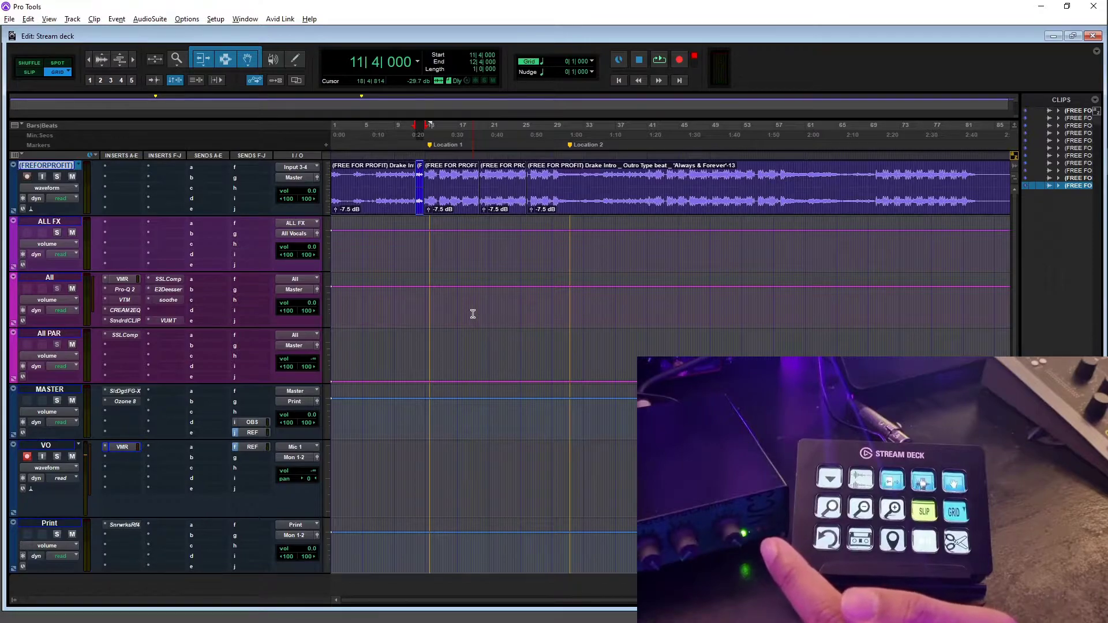
pyautogui.press('space')
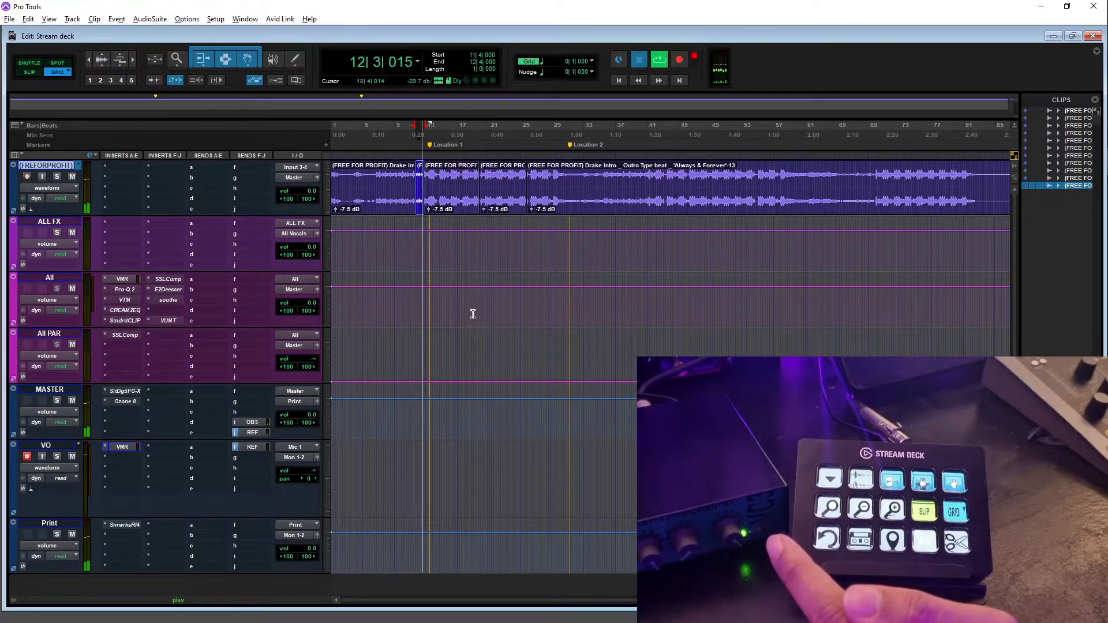
pyautogui.press('space')
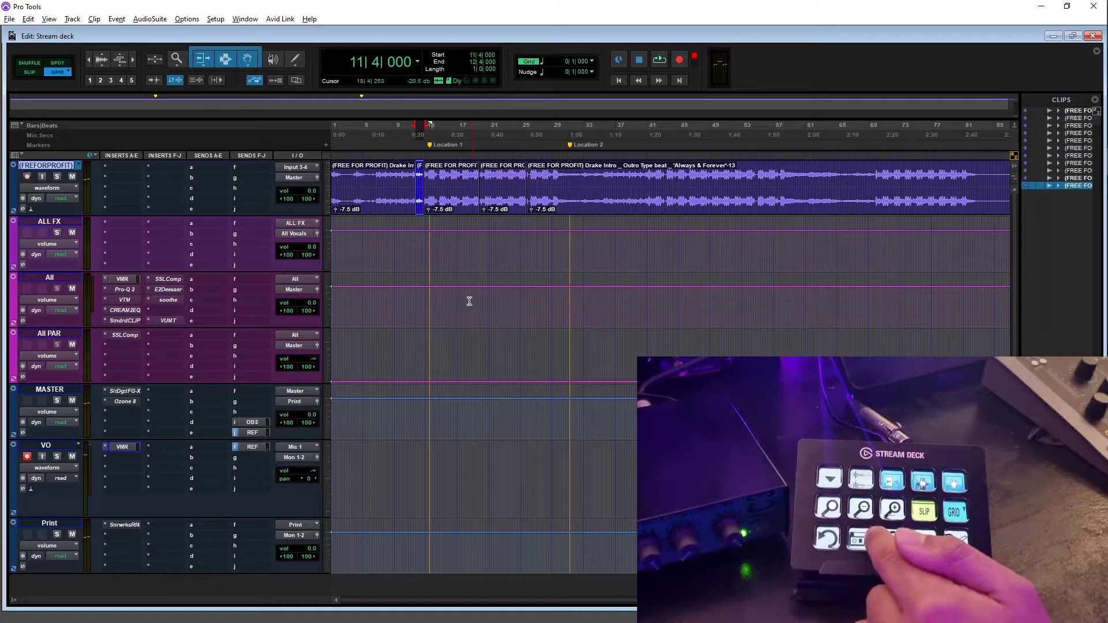
# Step: View the settings of the Vari-Fi pitch-shift plug-in in AudioSuite and close its window
pyautogui.click(149, 22)
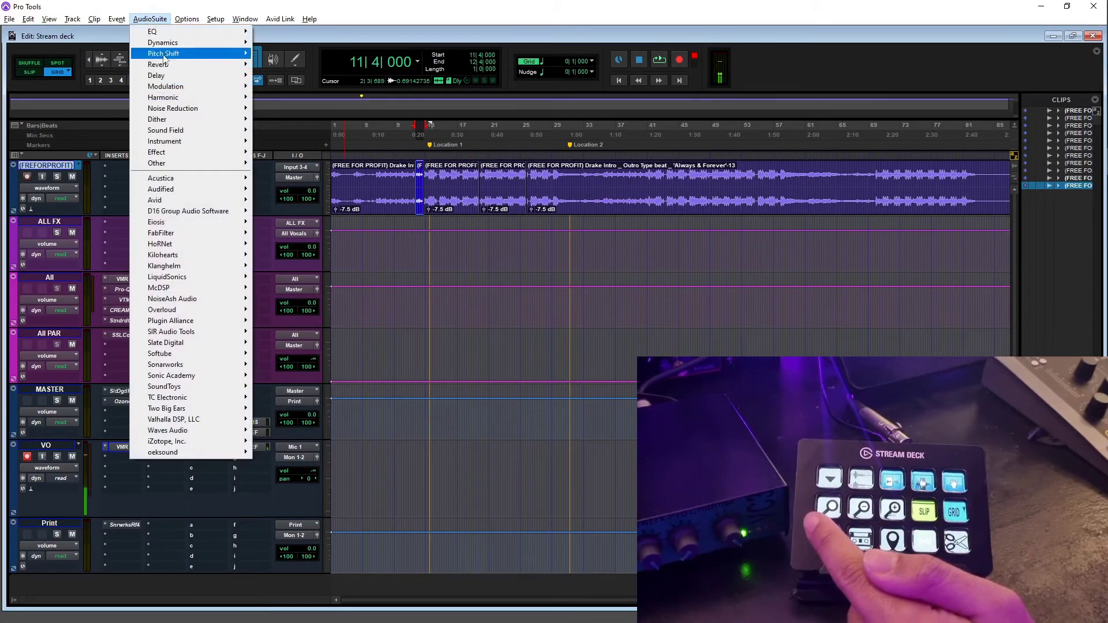
pyautogui.moveTo(173, 54)
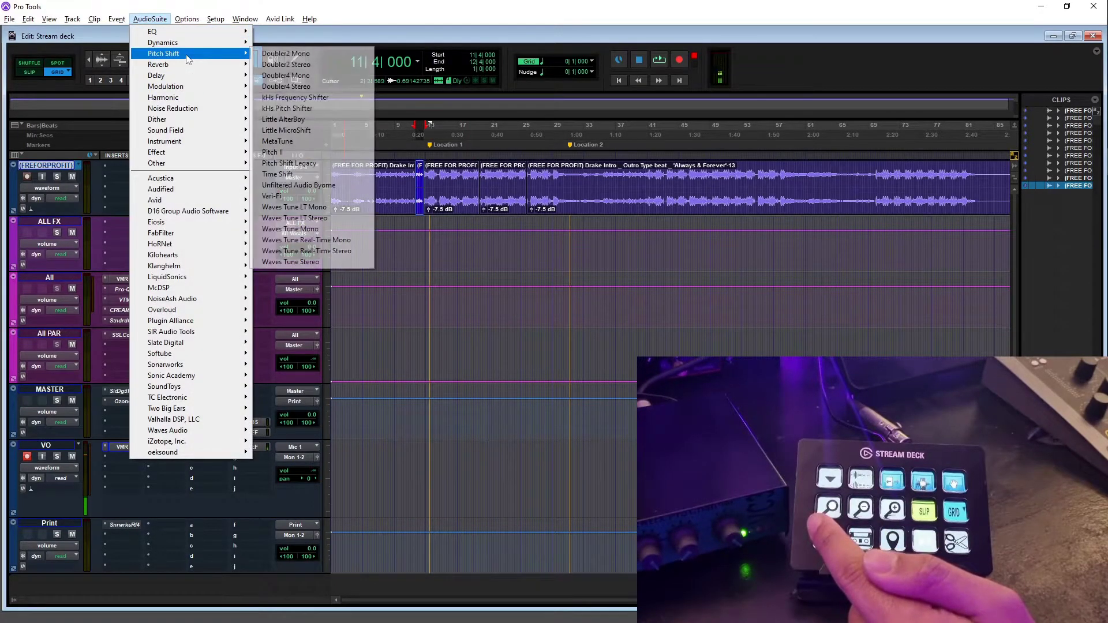
pyautogui.click(353, 199)
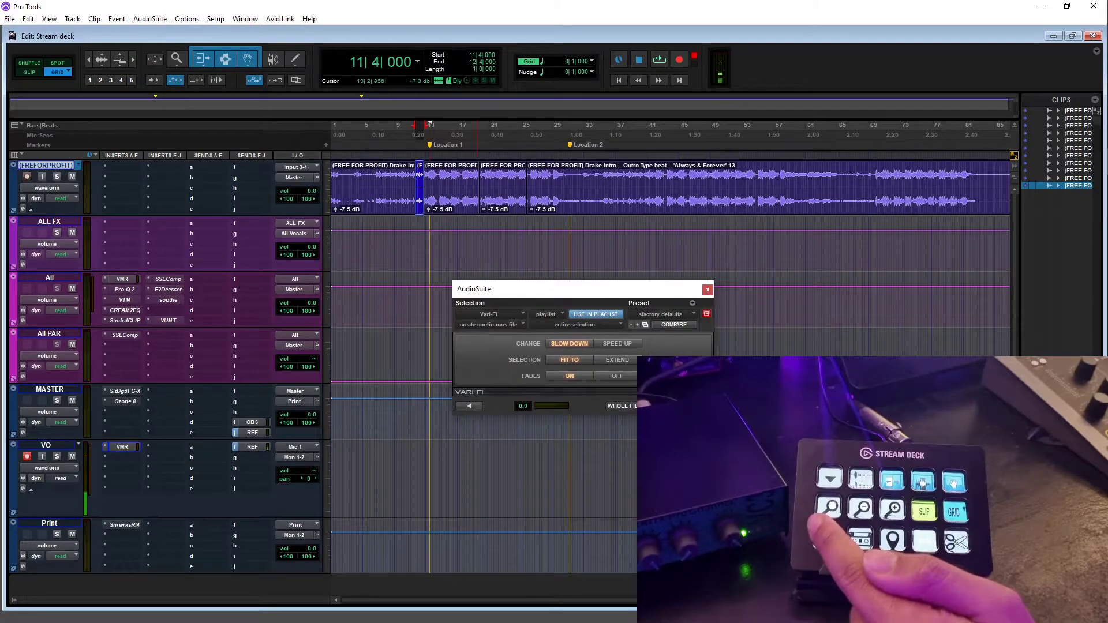
pyautogui.click(707, 289)
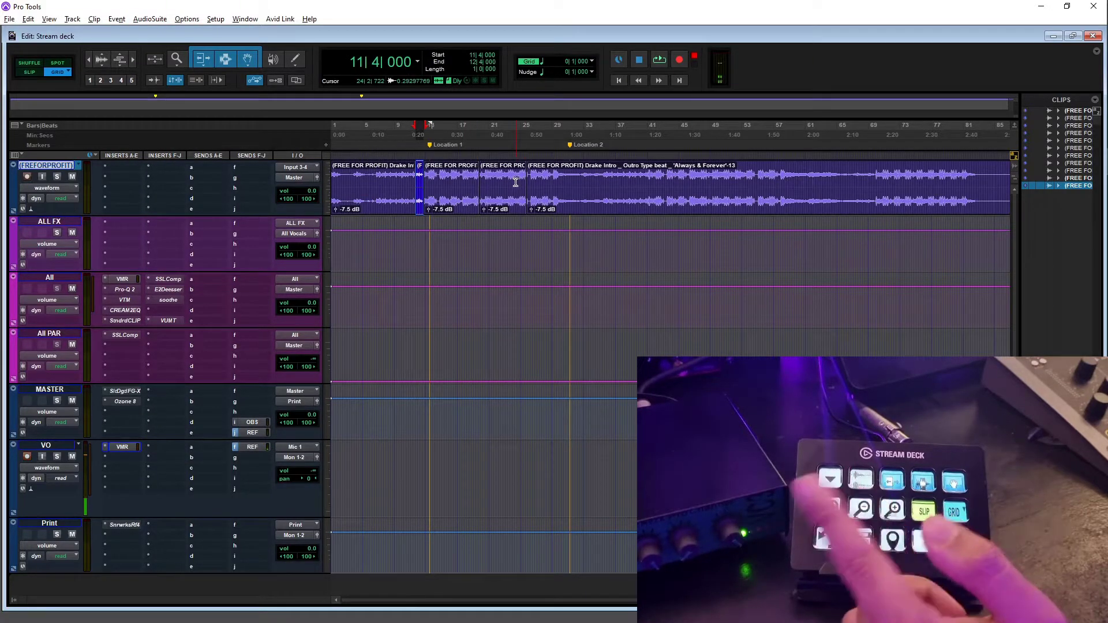
# Step: Undo the tape stop render and the clip separation at 25|4|000
pyautogui.click(454, 187)
pyautogui.hotkey('ctrl', 'z')
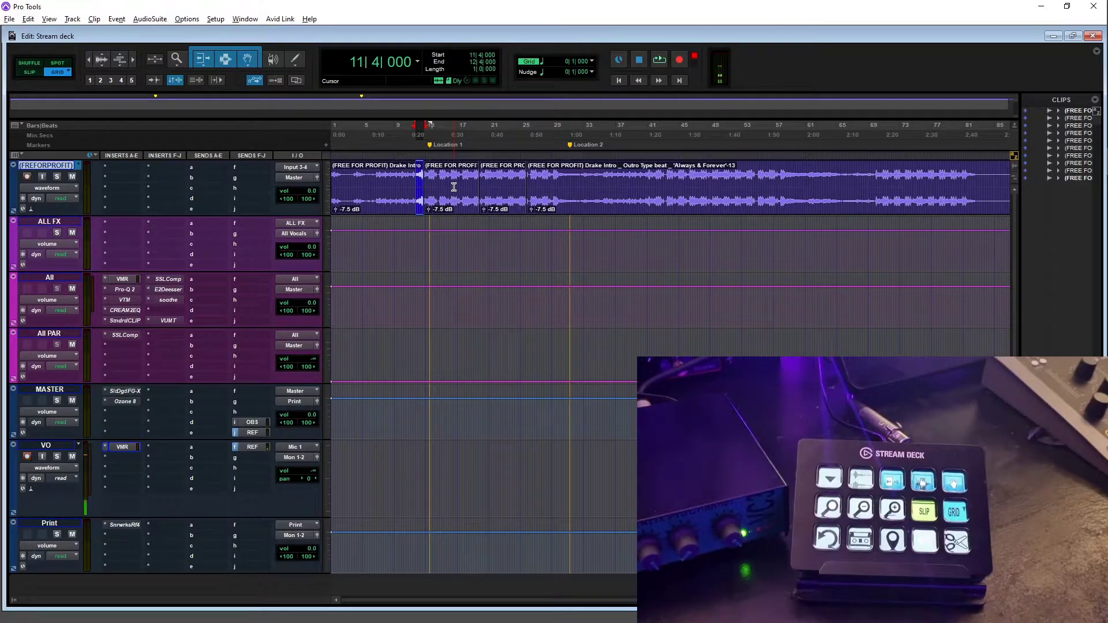
pyautogui.hotkey('ctrl', 'z')
# Step: Select 16|3|000 to 17|1|000 on the beat track and run the tape stop macro on it
pyautogui.click(448, 193)
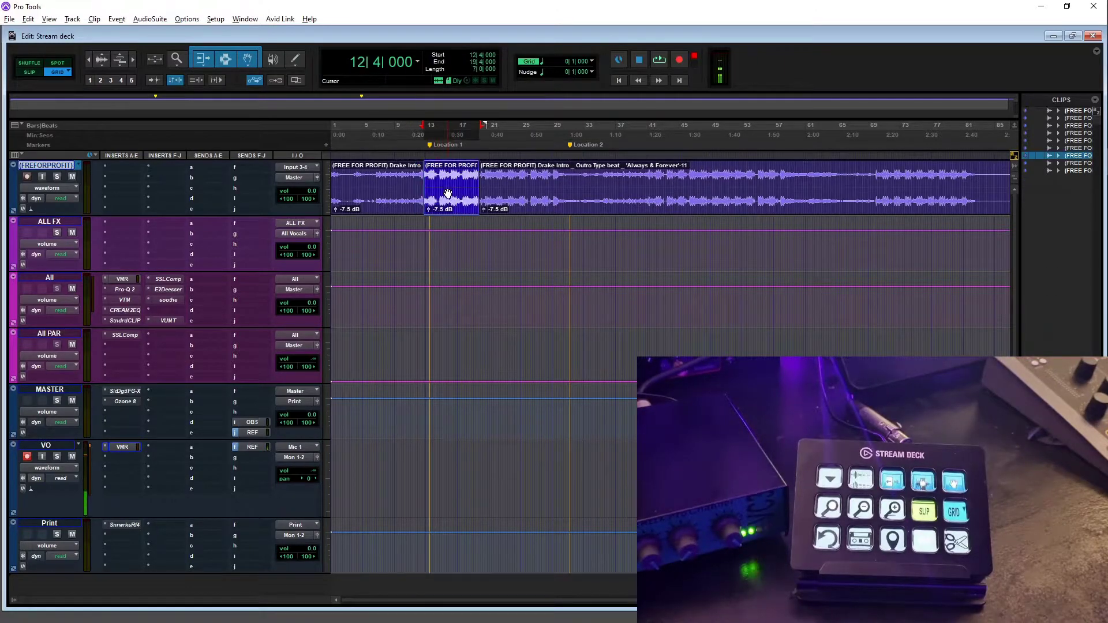
pyautogui.click(453, 180)
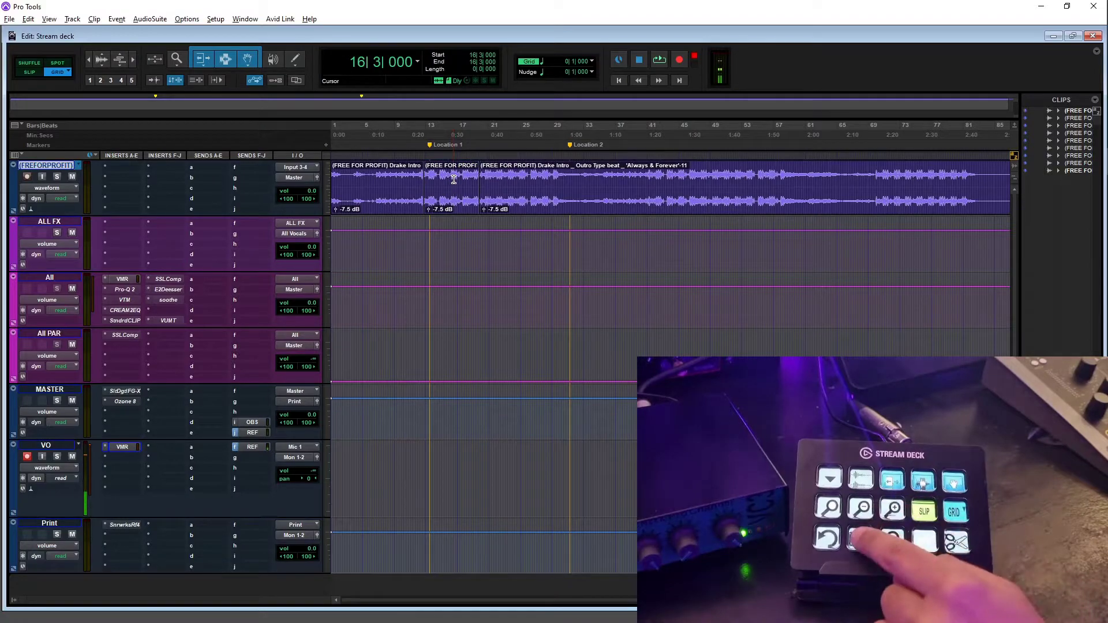
pyautogui.moveTo(453, 180); pyautogui.dragTo(457, 183)
pyautogui.hotkey('ctrl', 'alt', 'v')
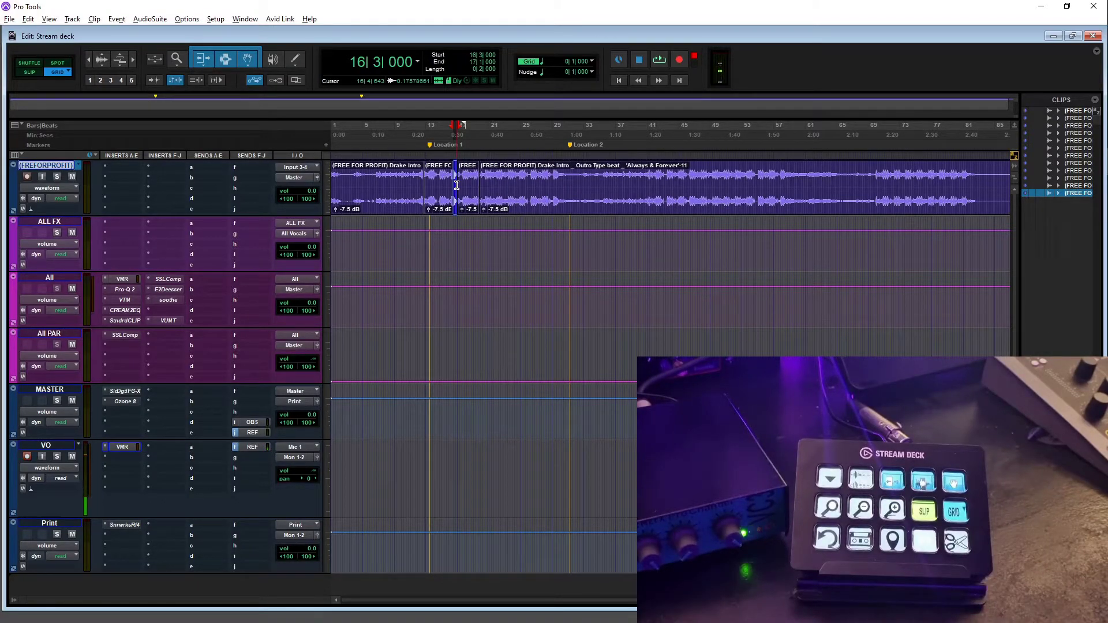
# Step: Switch to Notepad to examine the tape_stop script, and view its RenderNewest.PNG reference image in Photos before minimizing it
pyautogui.press('alt')
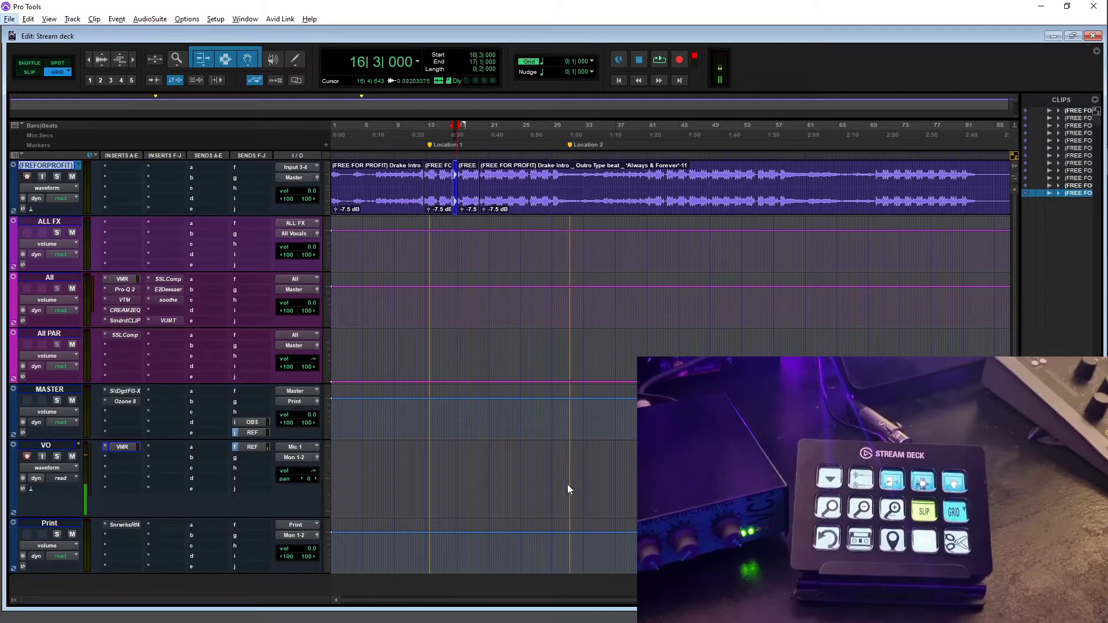
pyautogui.press('alt')
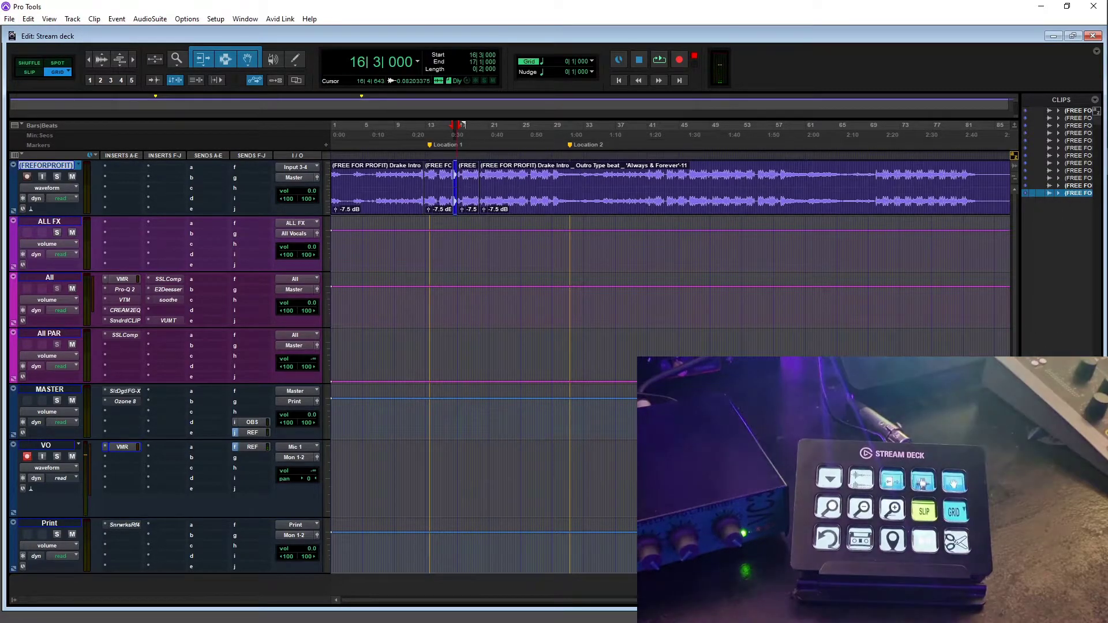
pyautogui.hotkey('alt', 'Tab')
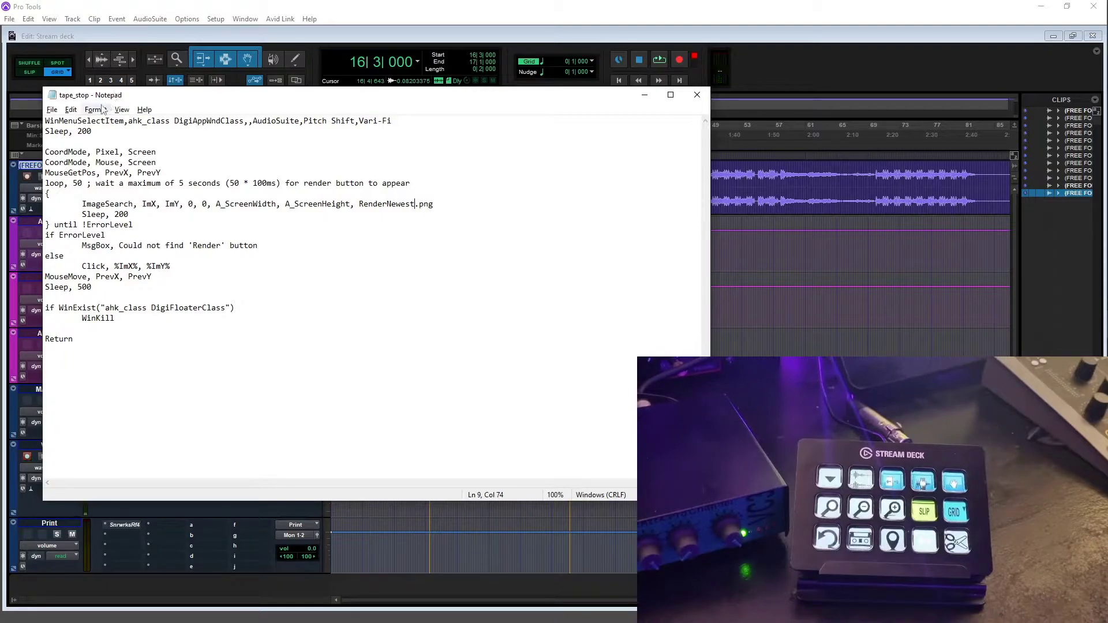
pyautogui.moveTo(115, 97); pyautogui.dragTo(125, 107)
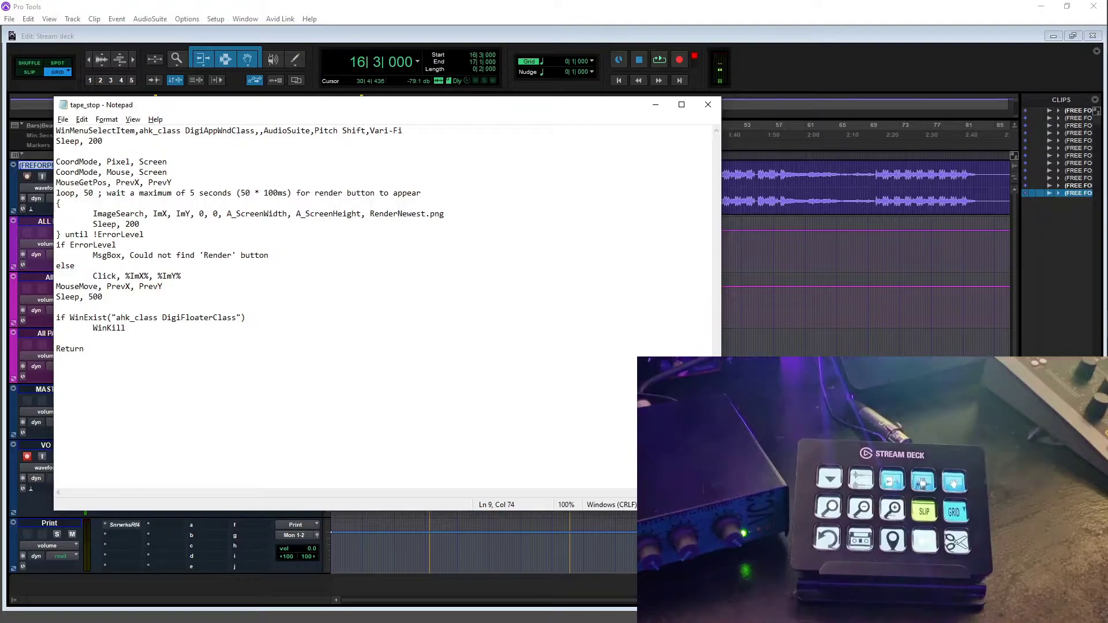
pyautogui.hotkey('alt', 'Tab')
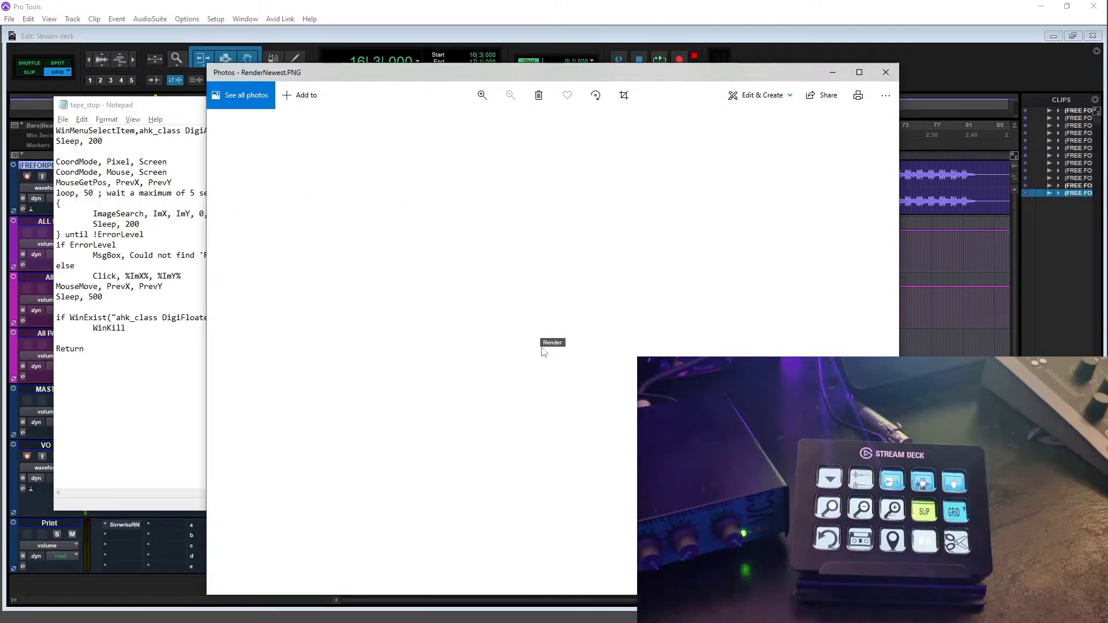
pyautogui.click(832, 72)
# Step: Switch to Pro Tools and open the Vari-Fi pitch-shift plug-in in AudioSuite
pyautogui.click(132, 22)
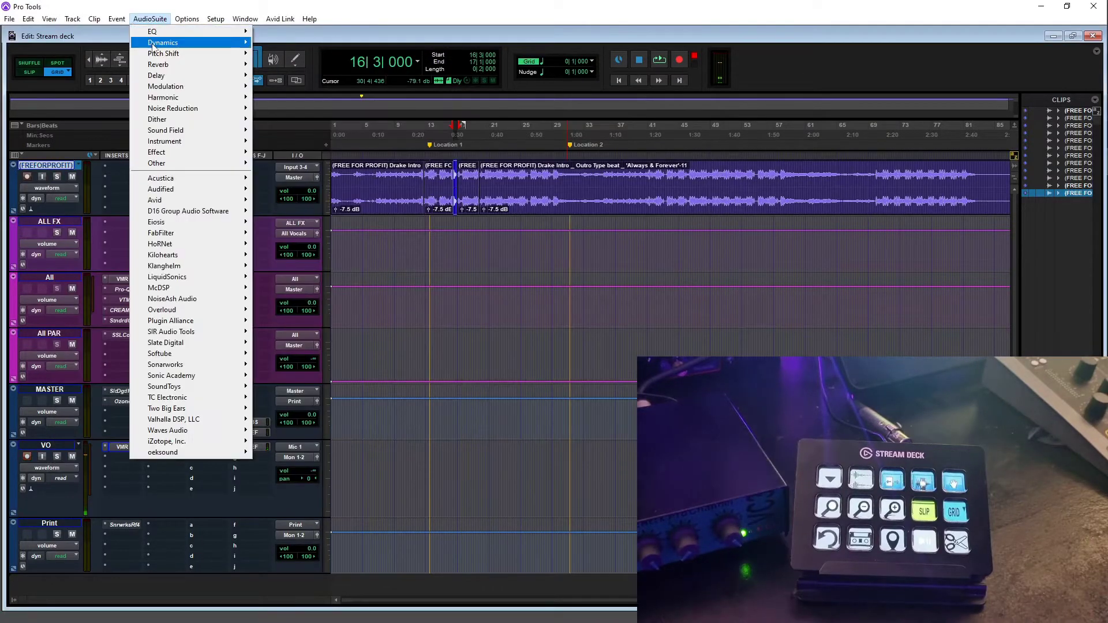
pyautogui.moveTo(191, 53)
pyautogui.click(321, 196)
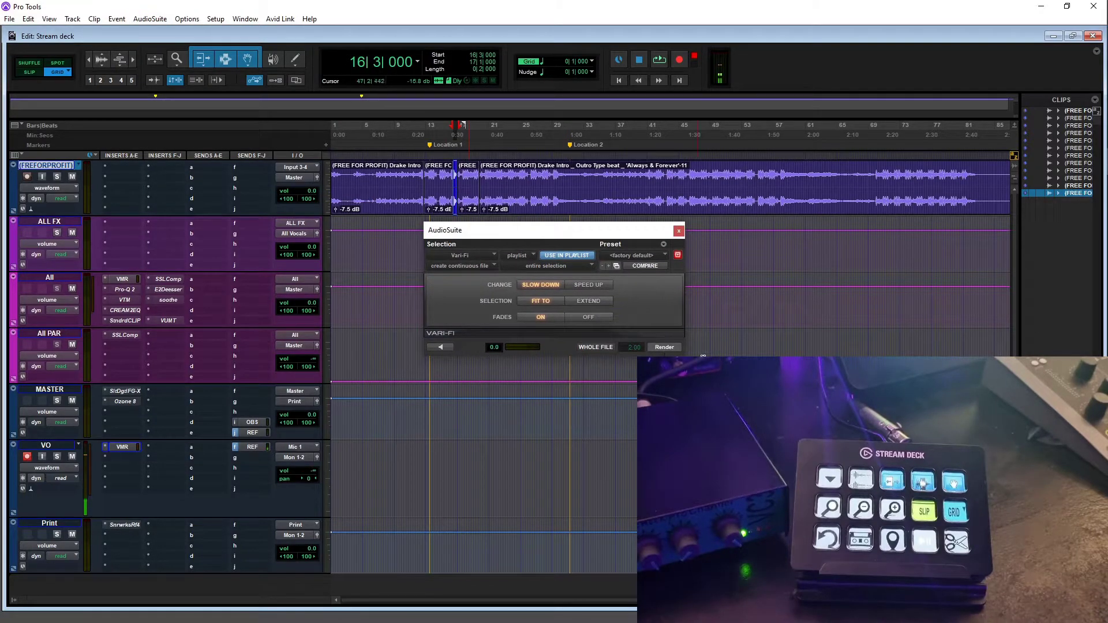
# Step: Switch to RenderNewest.PNG in Photos and the tape_stop script in Notepad, and highlight the script's Click command
pyautogui.hotkey('alt', 'Tab')
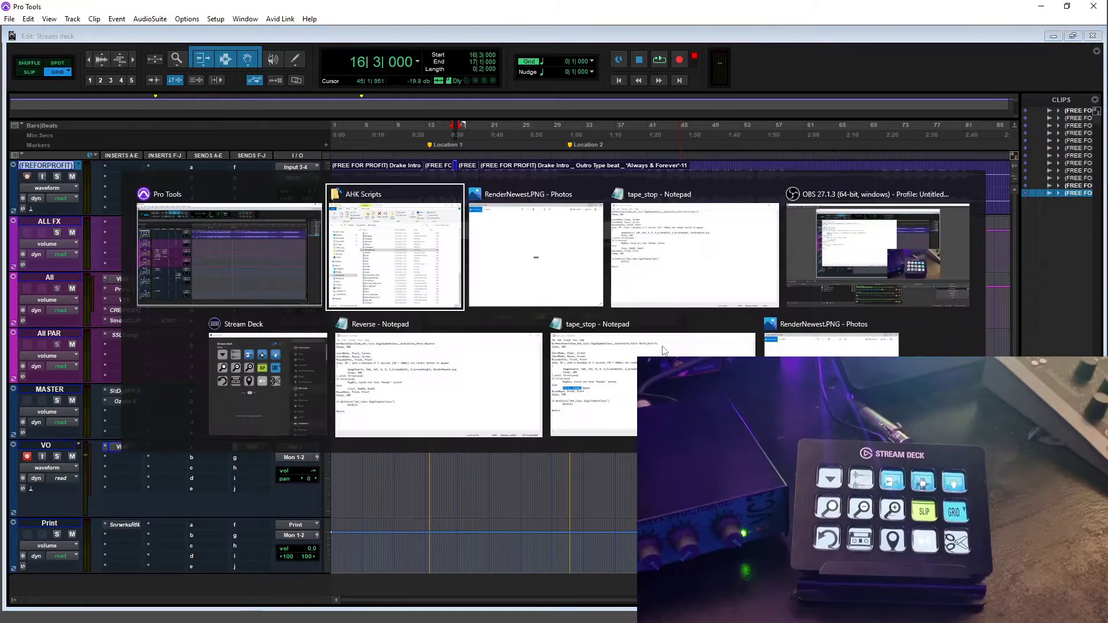
pyautogui.hotkey('alt', 'Tab')
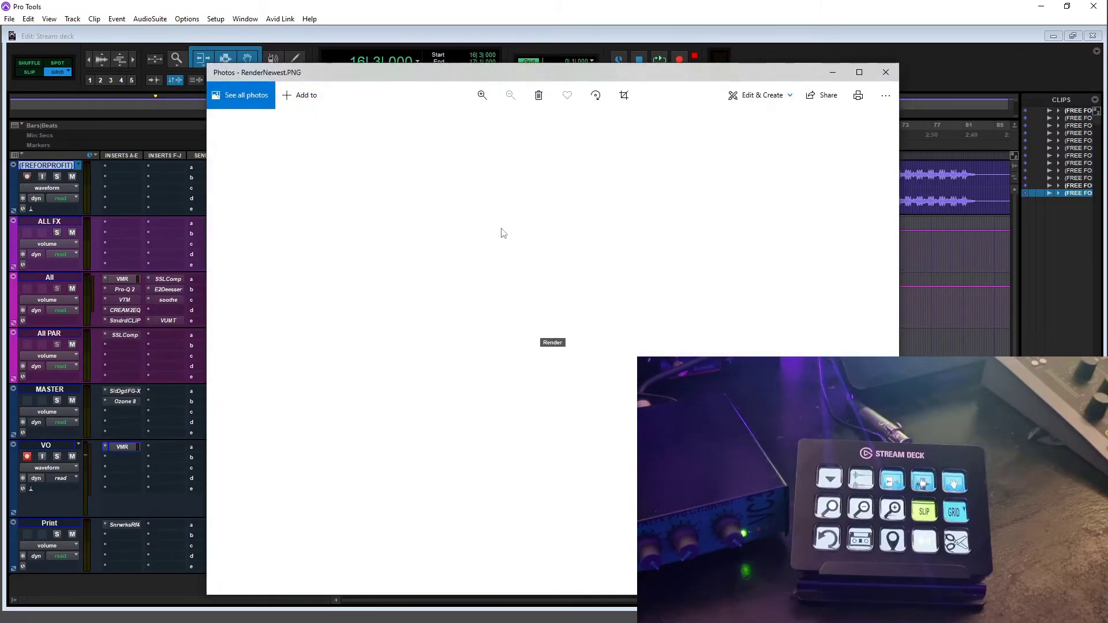
pyautogui.hotkey('alt', 'Tab')
pyautogui.click(639, 262)
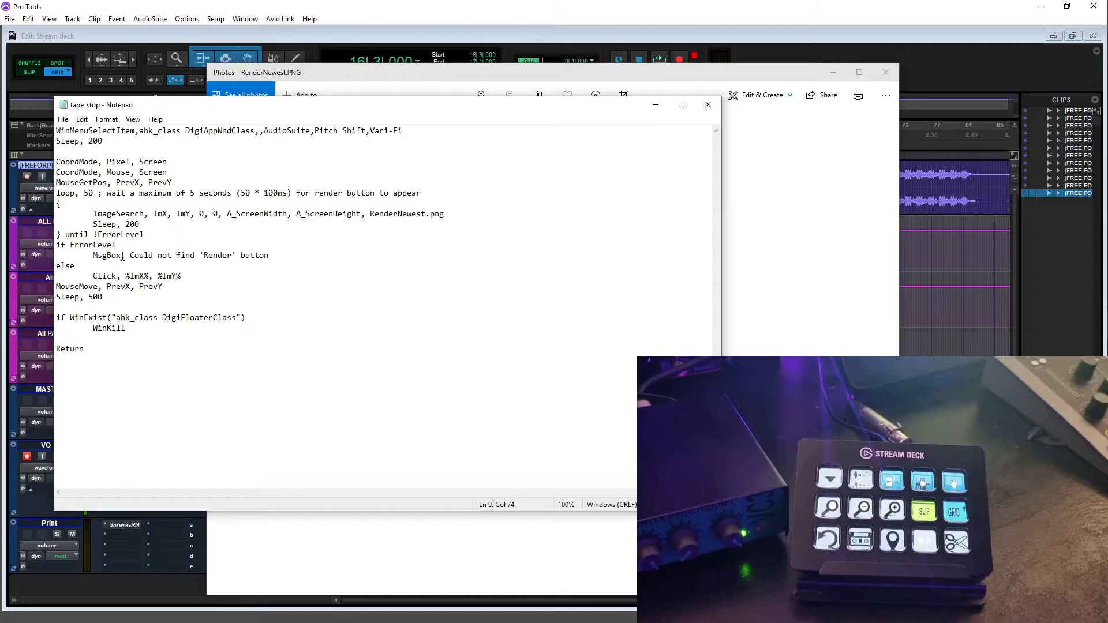
pyautogui.moveTo(97, 276); pyautogui.dragTo(117, 276)
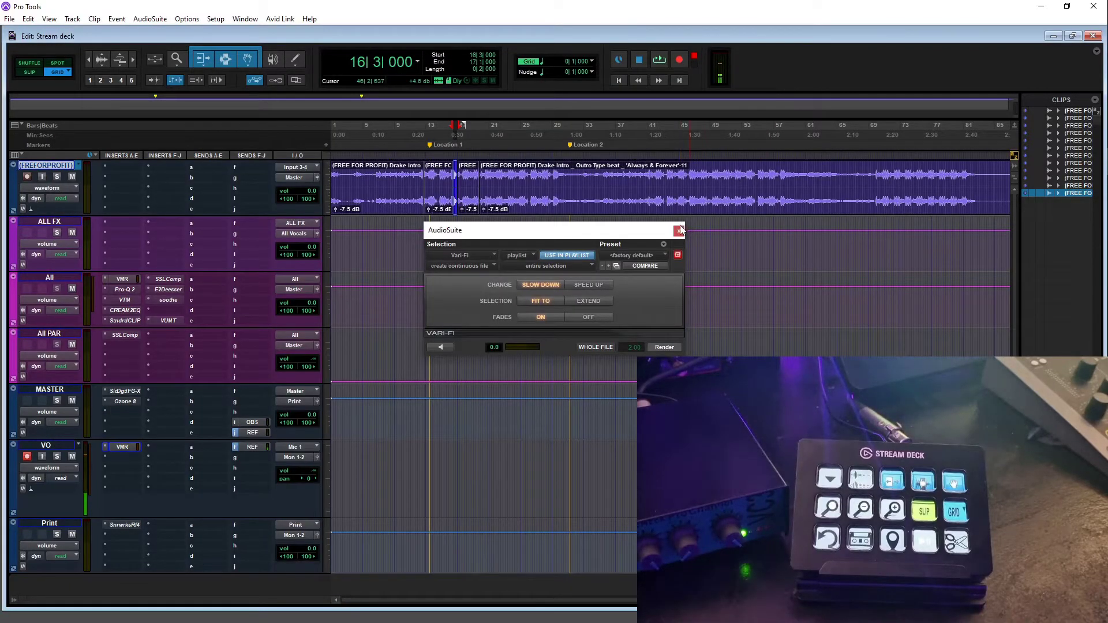
# Step: Close the open Vari-Fi window, rerun the tape stop render on the selection from 16|3|000 to 17|1|000 and close AudioSuite
pyautogui.click(679, 230)
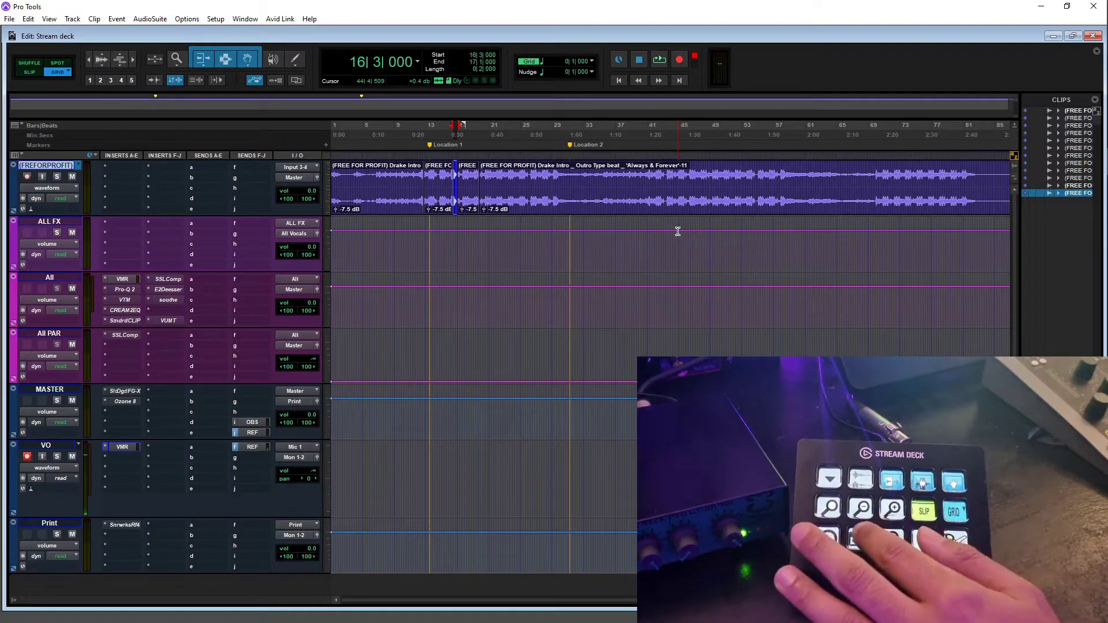
pyautogui.press('F1')
pyautogui.click(655, 345)
pyautogui.click(679, 231)
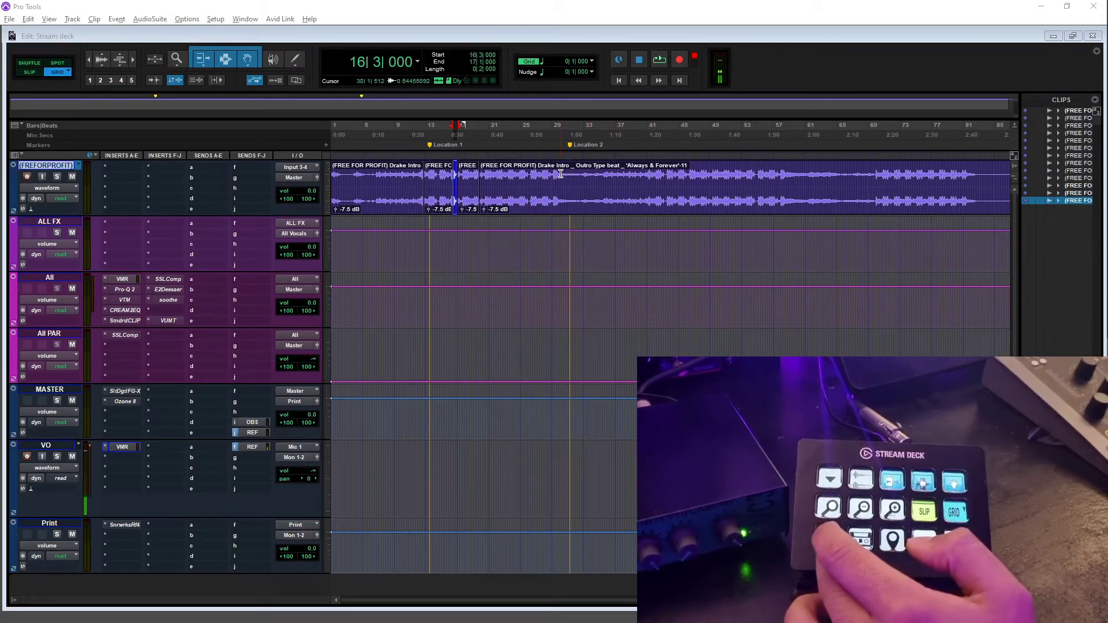
# Step: Reverse the first track's audio from 30|1|000 to 31|3|000 with the scripted Reverse macro and play back the result
pyautogui.moveTo(562, 176); pyautogui.dragTo(571, 185)
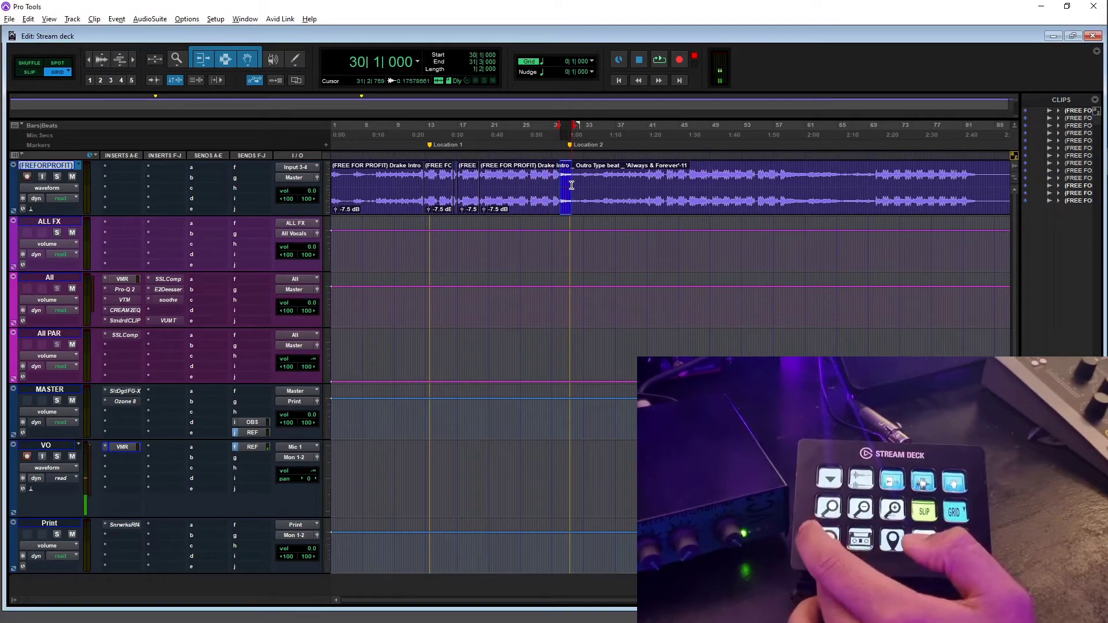
pyautogui.hotkey('alt', 'shift', 'r')
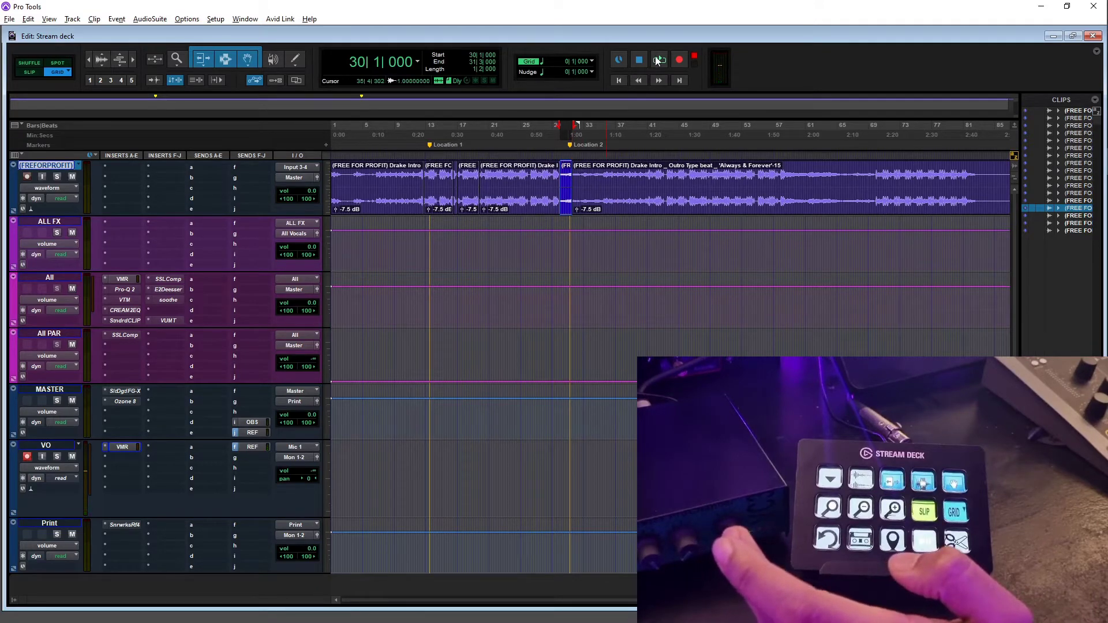
pyautogui.click(658, 60)
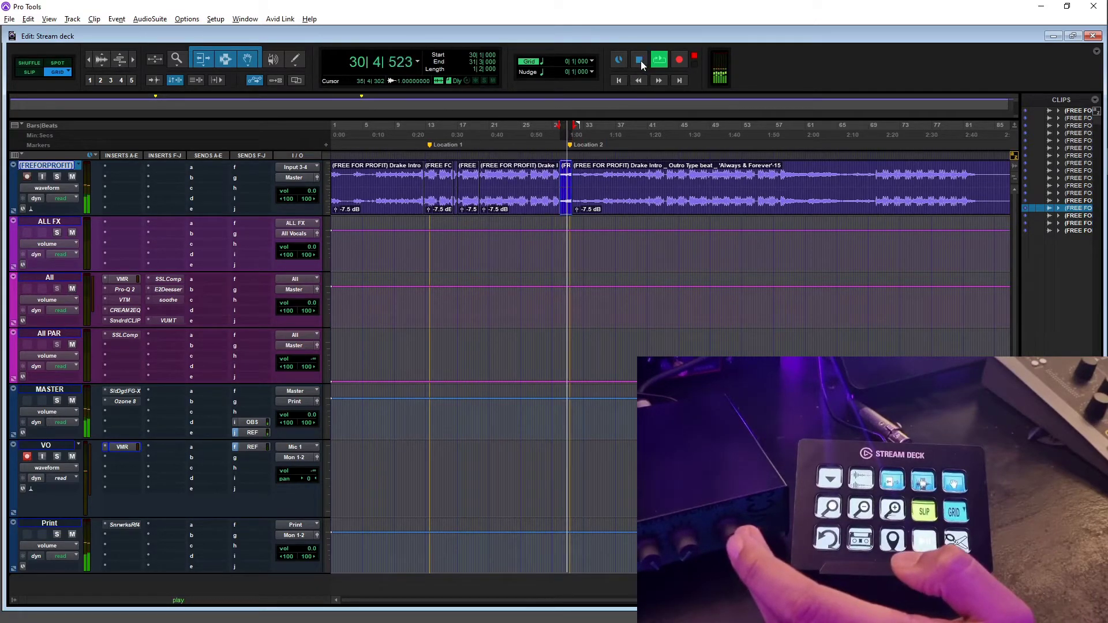
pyautogui.click(641, 60)
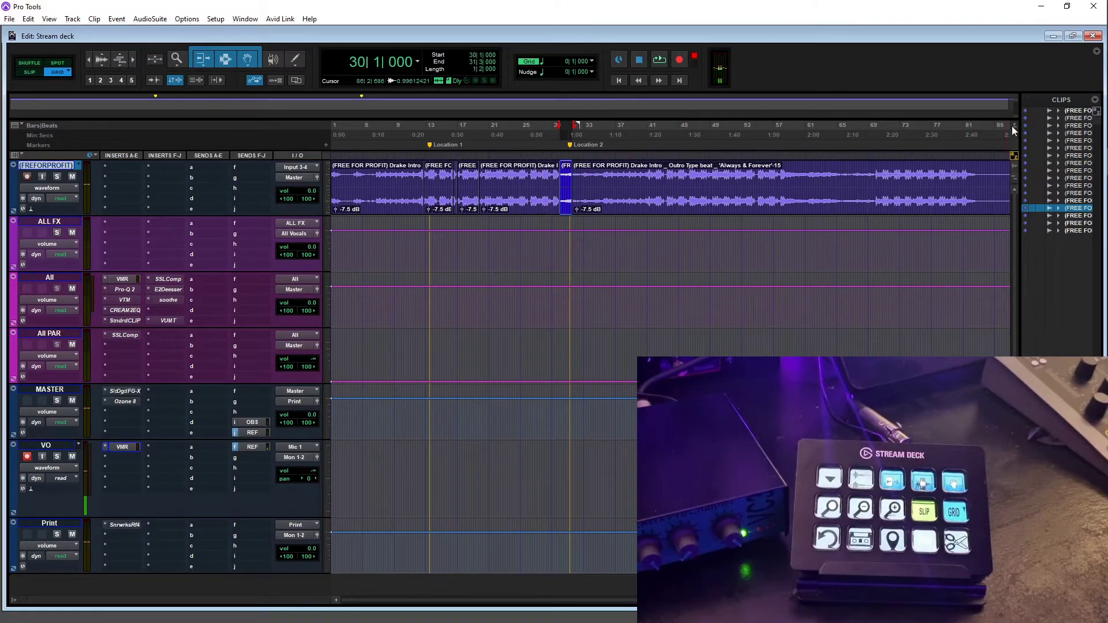
# Step: Highlight the AudioSuite, Other, Reverse path in the Reverse script in Notepad, and view the matching Reverse plug-in in Pro Tools before closing it
pyautogui.hotkey('alt', 'Tab')
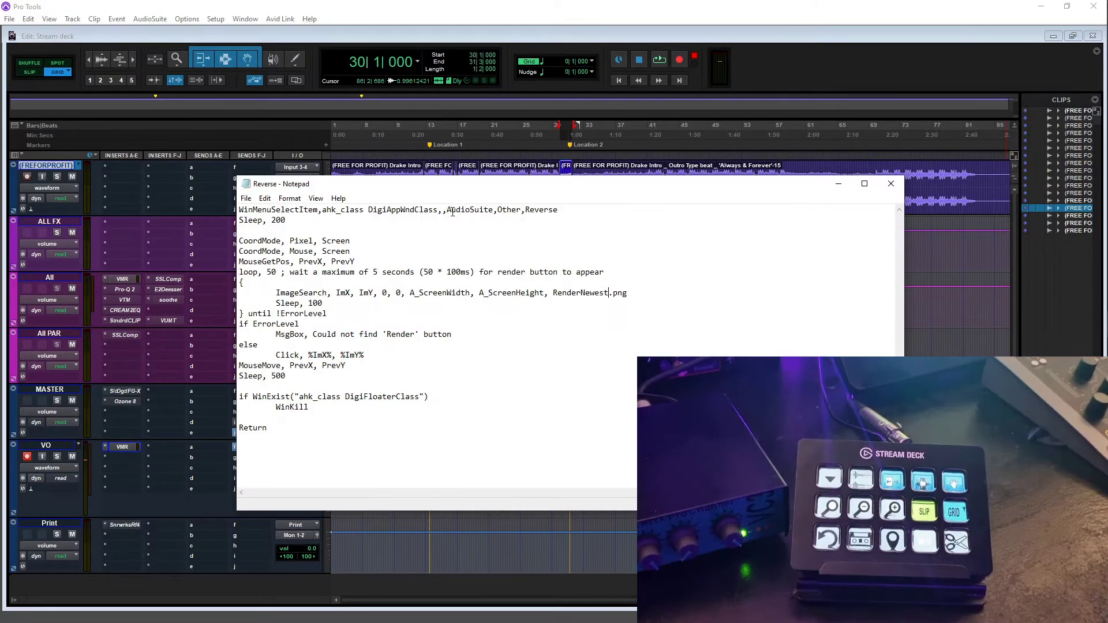
pyautogui.moveTo(453, 212); pyautogui.dragTo(529, 214)
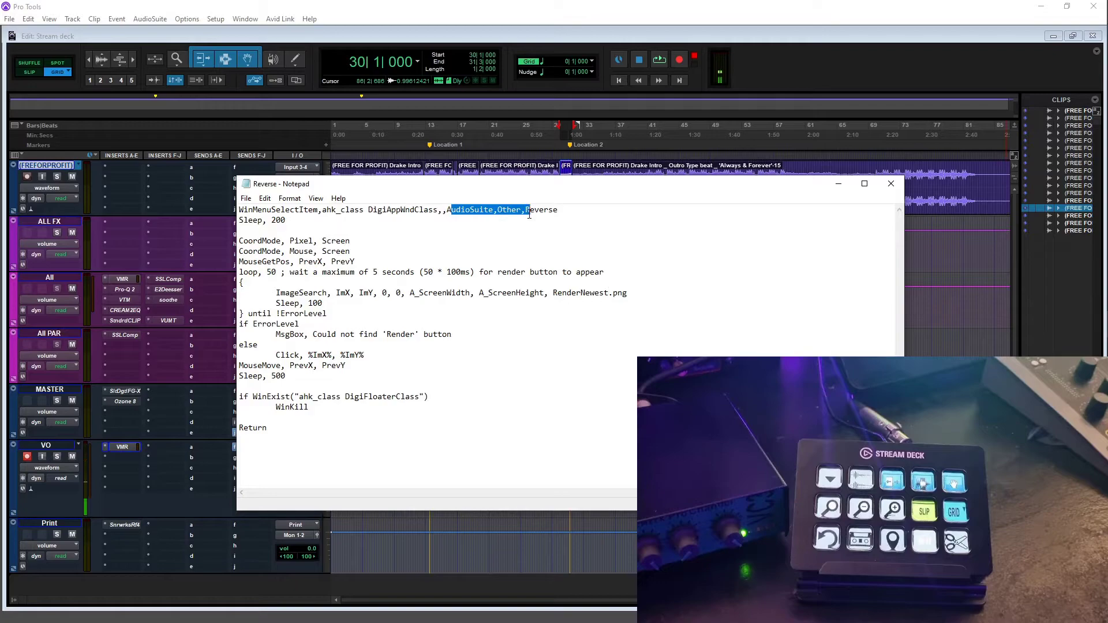
pyautogui.click(150, 19)
pyautogui.moveTo(191, 164)
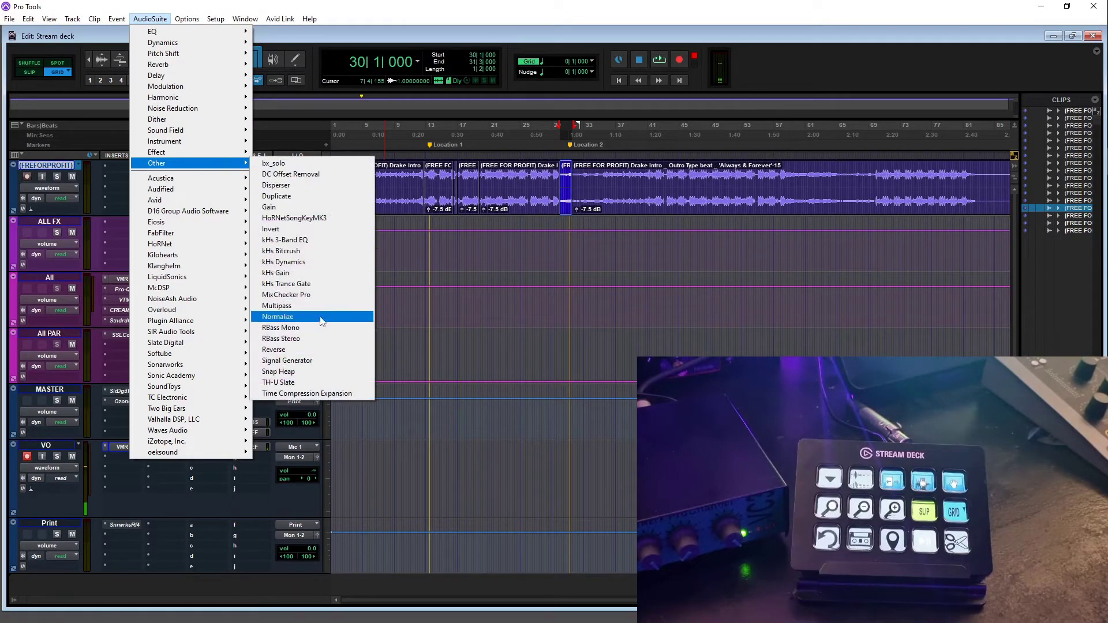
pyautogui.click(299, 349)
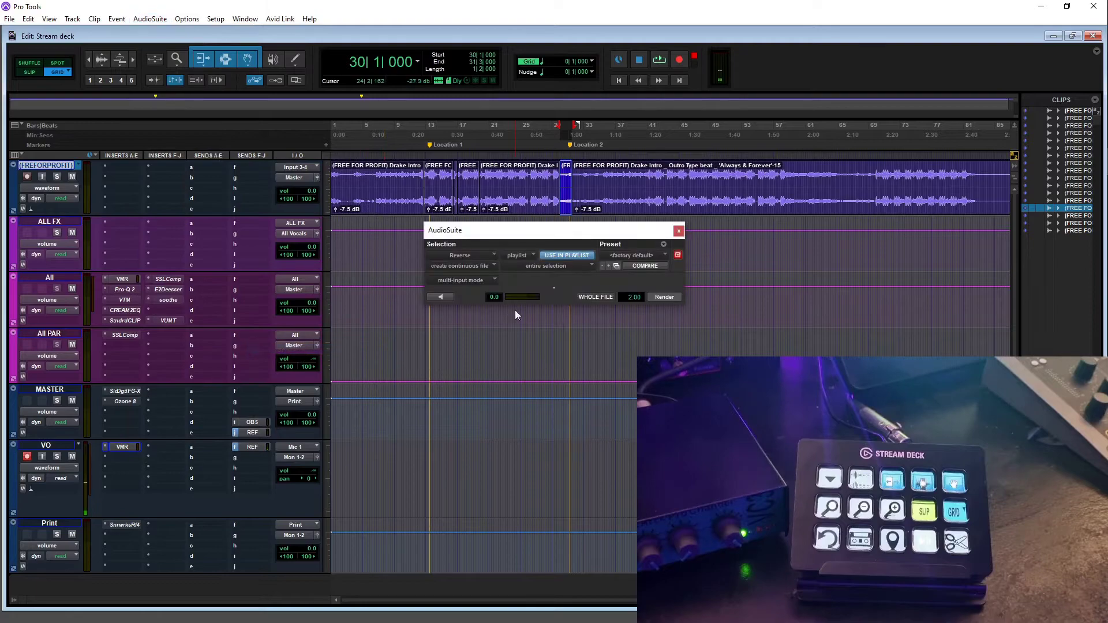
pyautogui.click(673, 230)
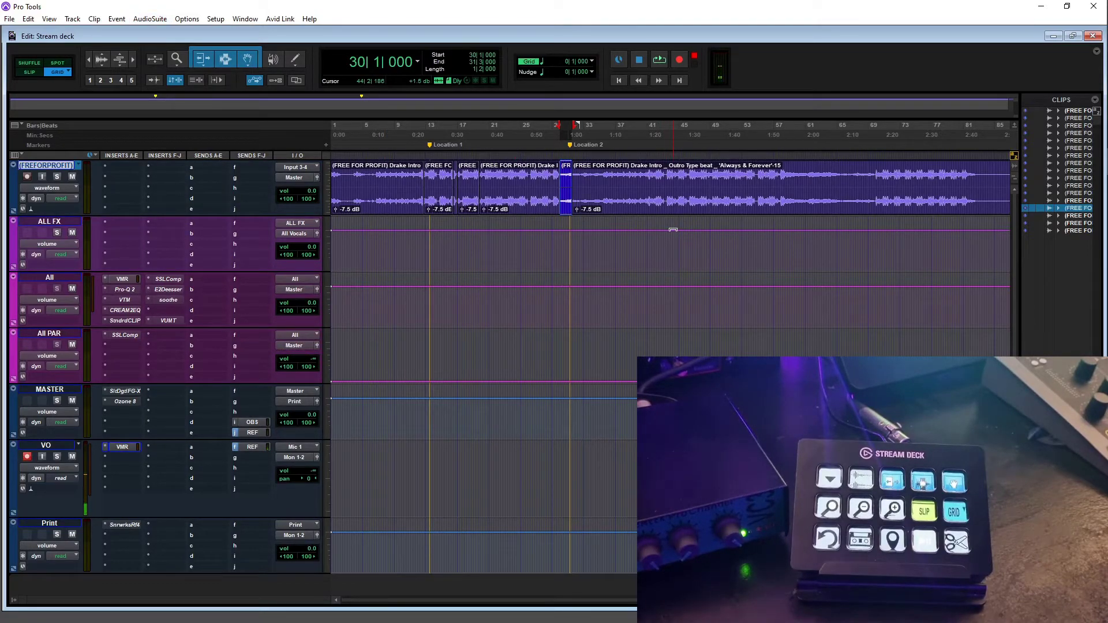
# Step: Switch to the Stream Deck app, reposition its window and open the settings of the reverse key in the Mixing profile
pyautogui.press('alt')
pyautogui.press('alt')
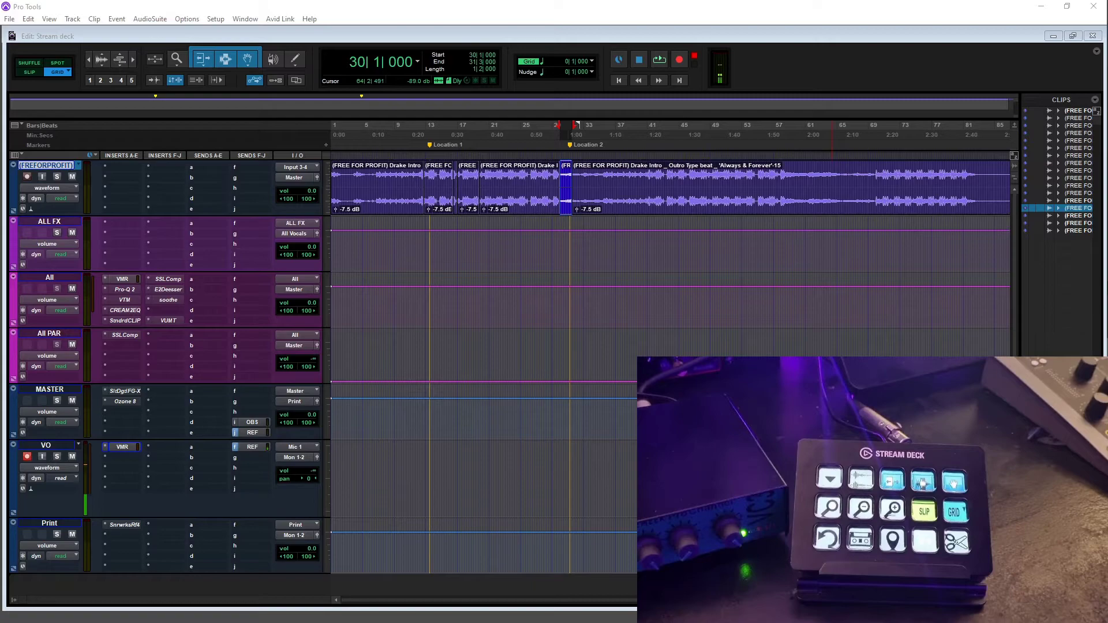
pyautogui.moveTo(1102, 270)
pyautogui.click(1089, 201)
pyautogui.moveTo(575, 151); pyautogui.dragTo(465, 125)
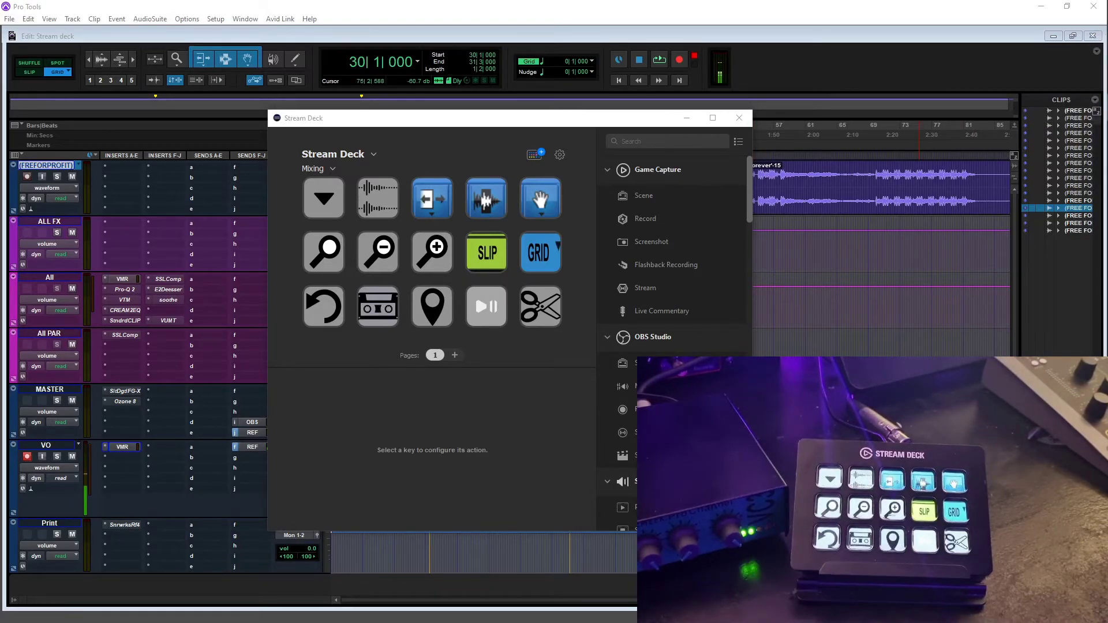
pyautogui.click(326, 299)
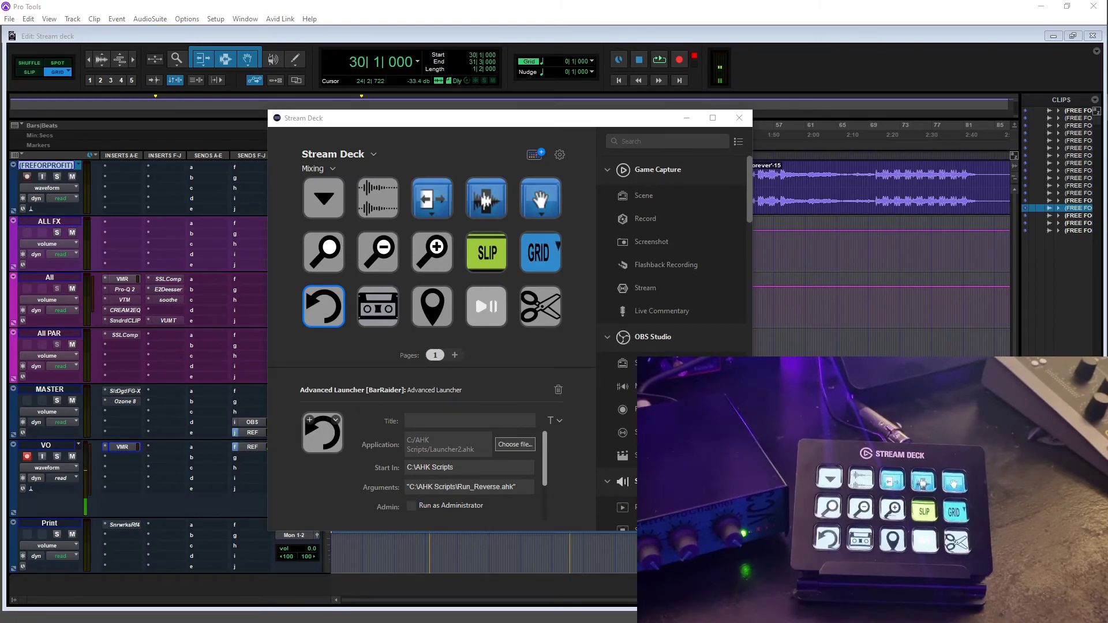
# Step: Replace the reverse key's icon with the Instagram logo image and minimize the Stream Deck app
pyautogui.moveTo(373, 442); pyautogui.dragTo(319, 445)
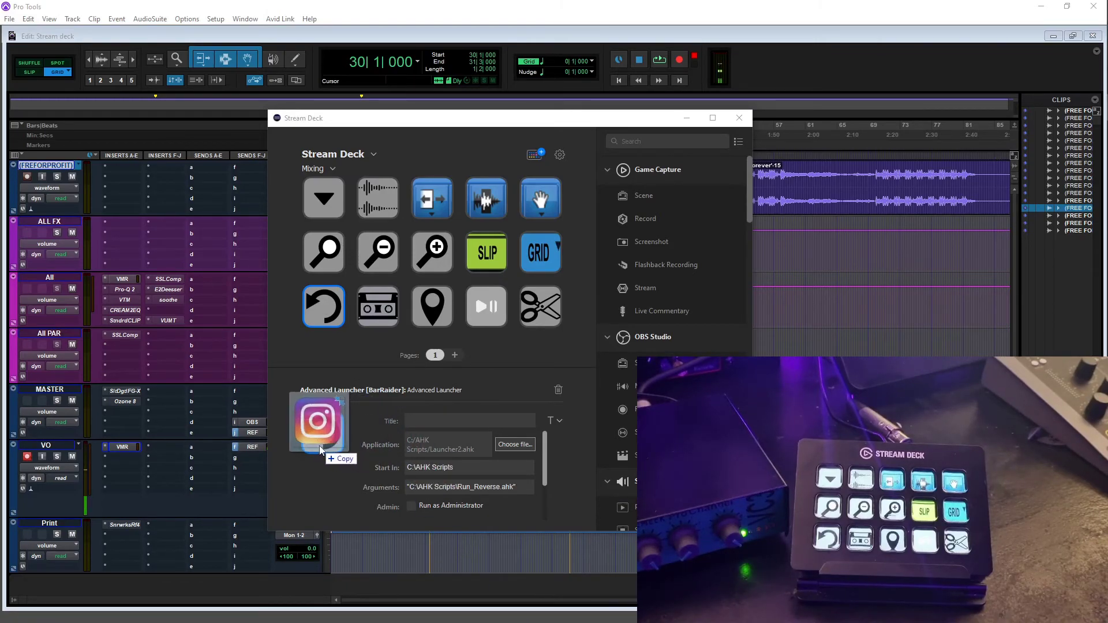
pyautogui.moveTo(320, 446); pyautogui.dragTo(322, 452)
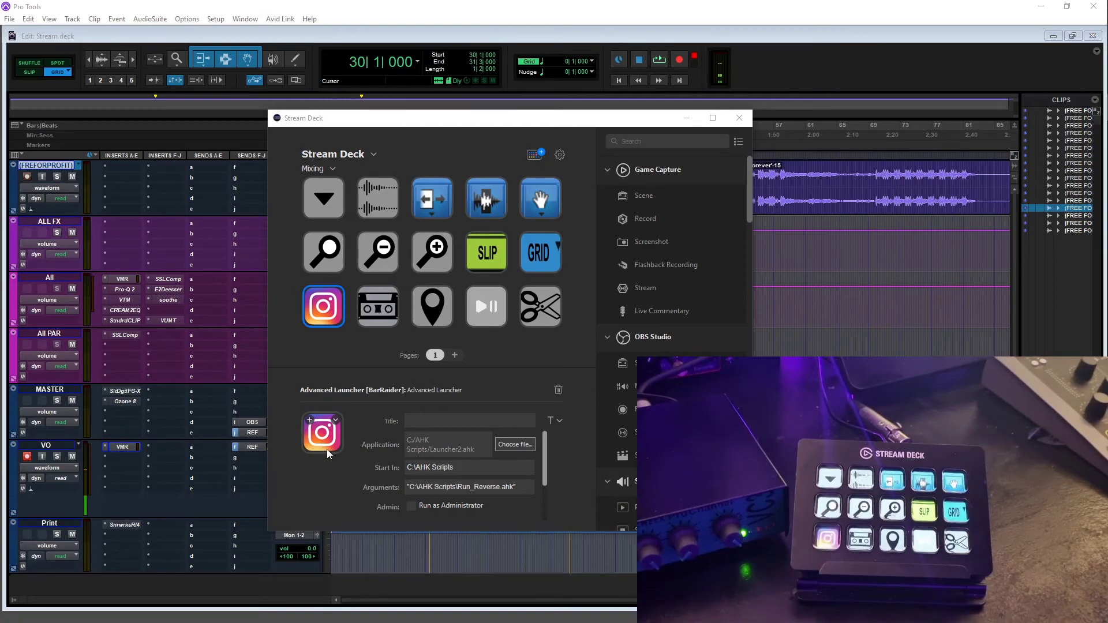
pyautogui.click(686, 117)
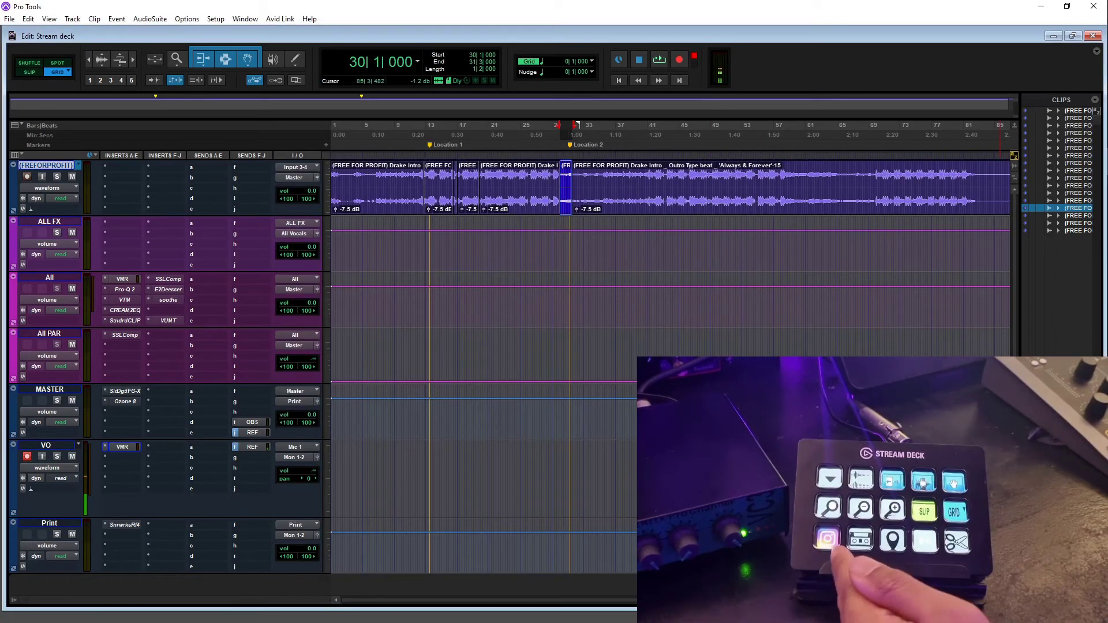